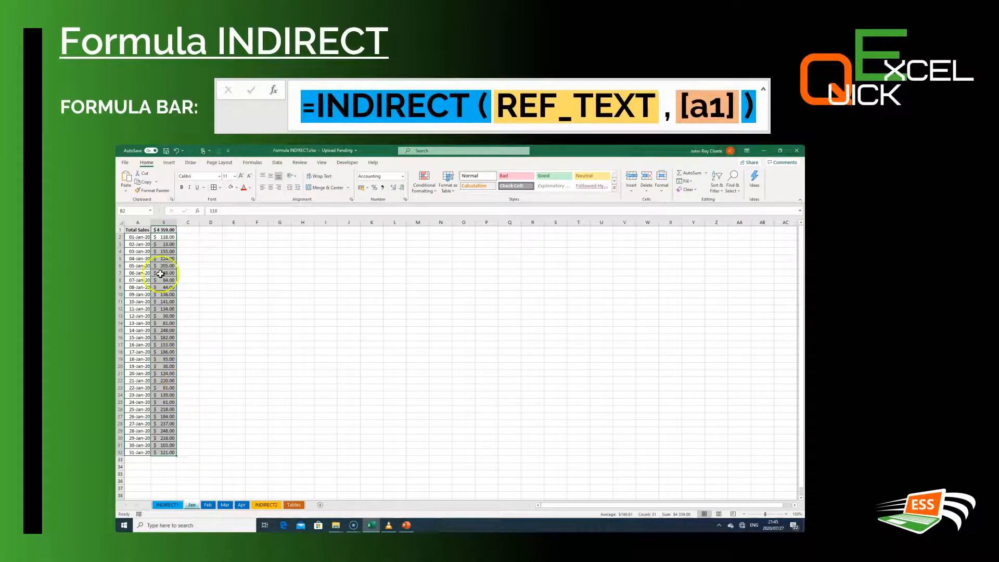
- Review the sales totals on the Jan, Feb, Mar and Apr sheets and return to the INDIRECT1 sheet
{"action": "left_click_drag", "start_coordinate": [138, 238], "coordinate": [167, 365]}
{"action": "left_click", "coordinate": [164, 230]}
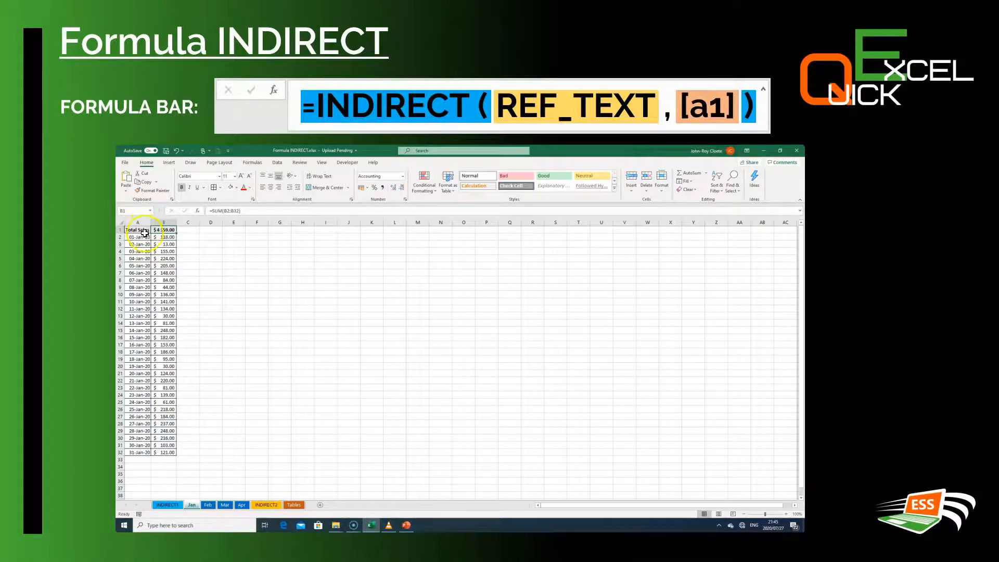
{"action": "left_click", "coordinate": [208, 504]}
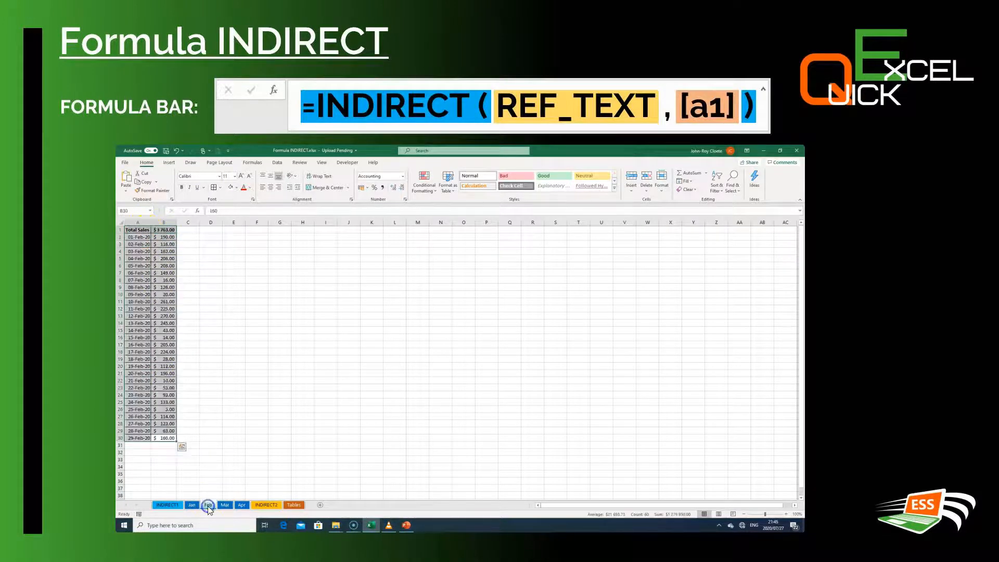
{"action": "left_click", "coordinate": [164, 230]}
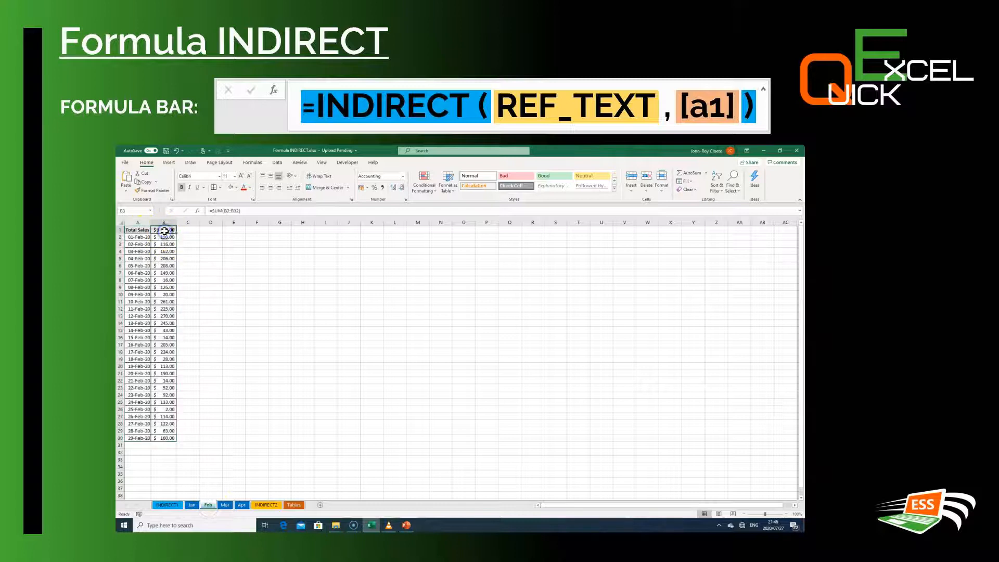
{"action": "left_click", "coordinate": [225, 504]}
{"action": "left_click", "coordinate": [241, 504]}
{"action": "left_click", "coordinate": [163, 231]}
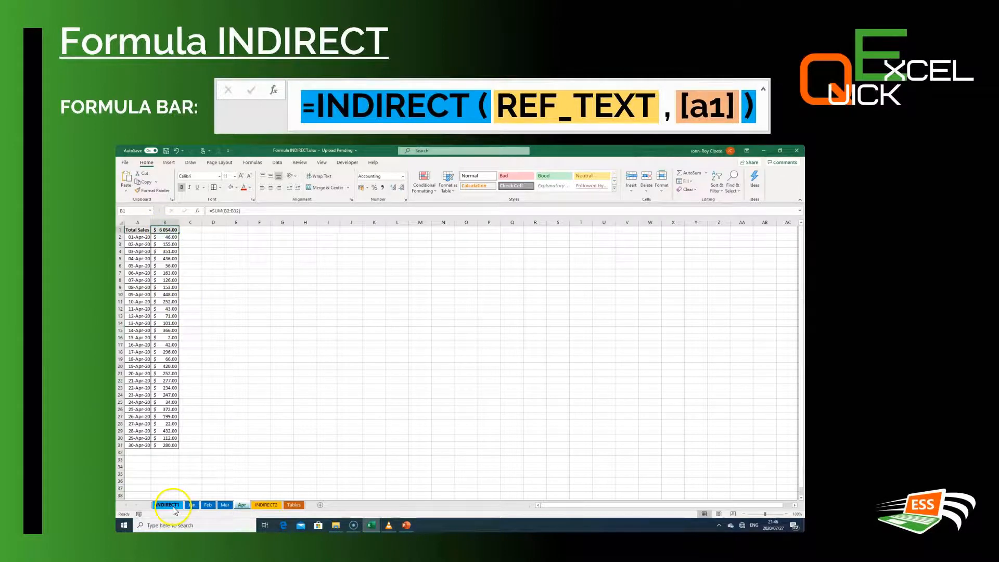
{"action": "left_click", "coordinate": [168, 504]}
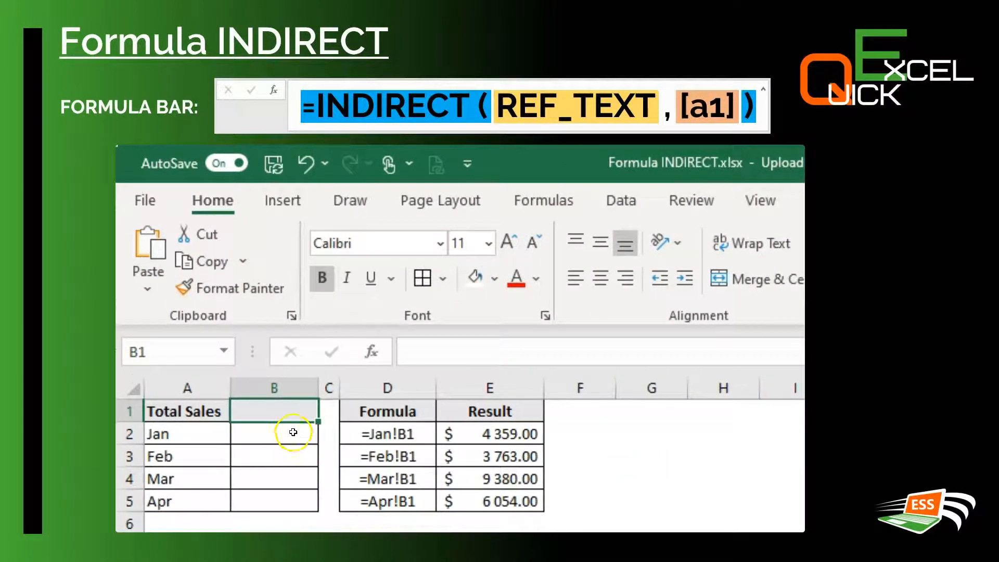
- Link cell B2 to the Jan sheet's total with =Jan!B1 and inspect the resulting formula
{"action": "left_click", "coordinate": [288, 427]}
{"action": "type", "text": "="}
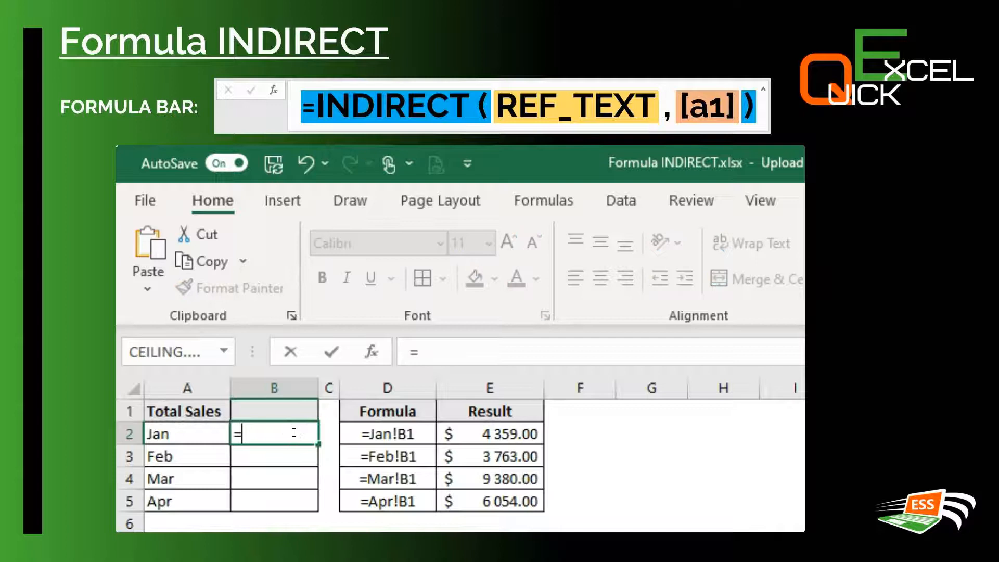
{"action": "left_click", "coordinate": [312, 530]}
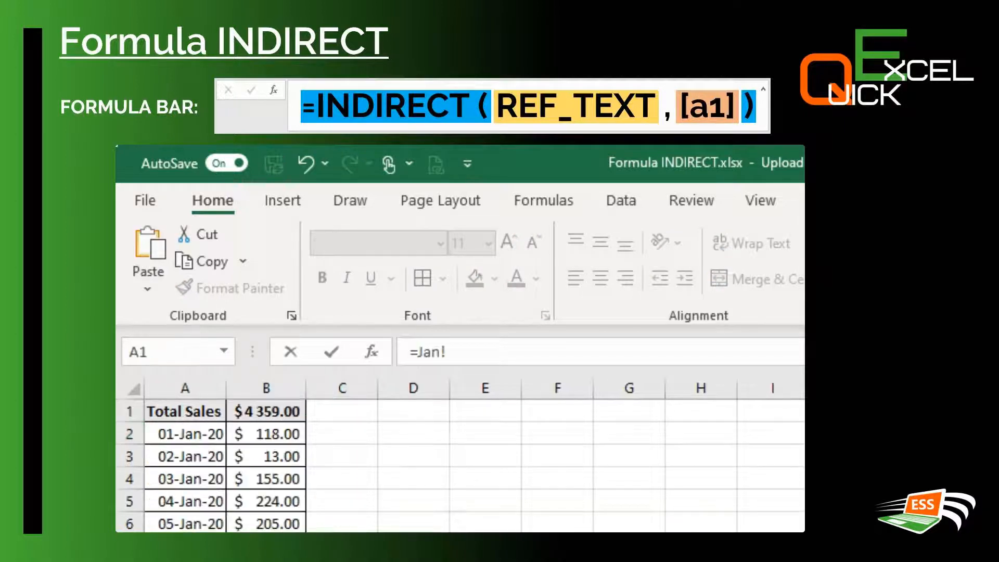
{"action": "left_click", "coordinate": [274, 410]}
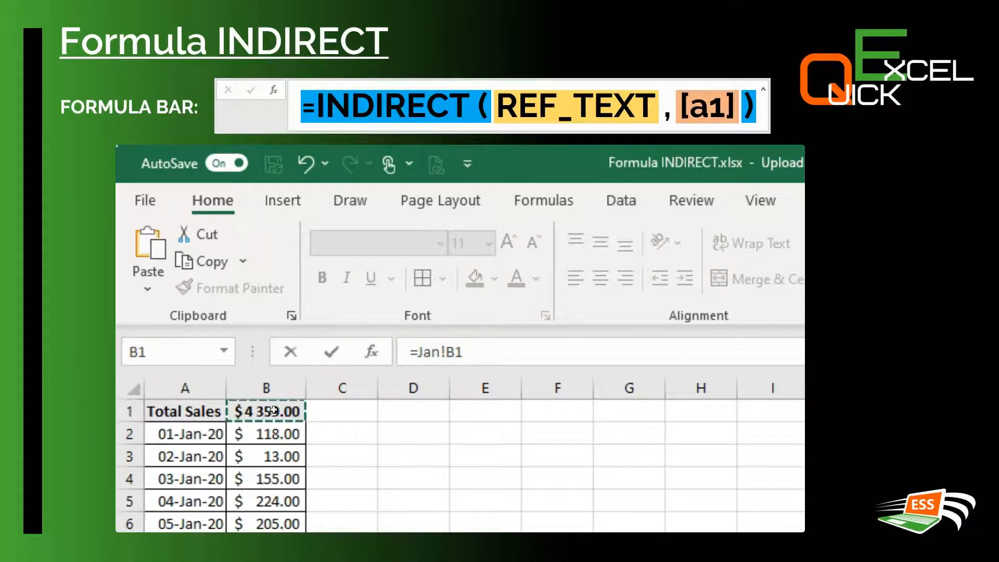
{"action": "key", "text": "Return"}
{"action": "left_click", "coordinate": [262, 434]}
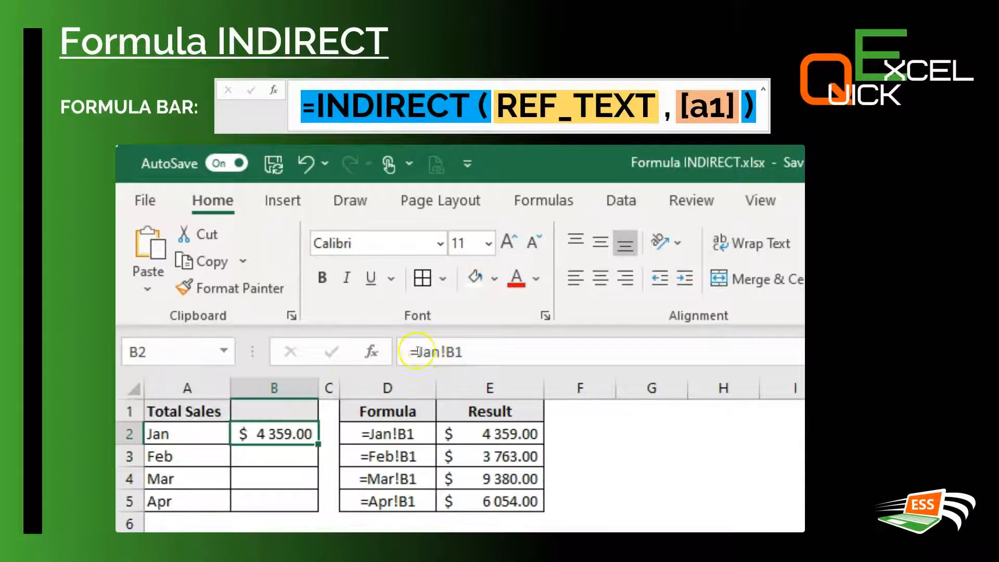
{"action": "left_click_drag", "start_coordinate": [409, 352], "coordinate": [464, 354]}
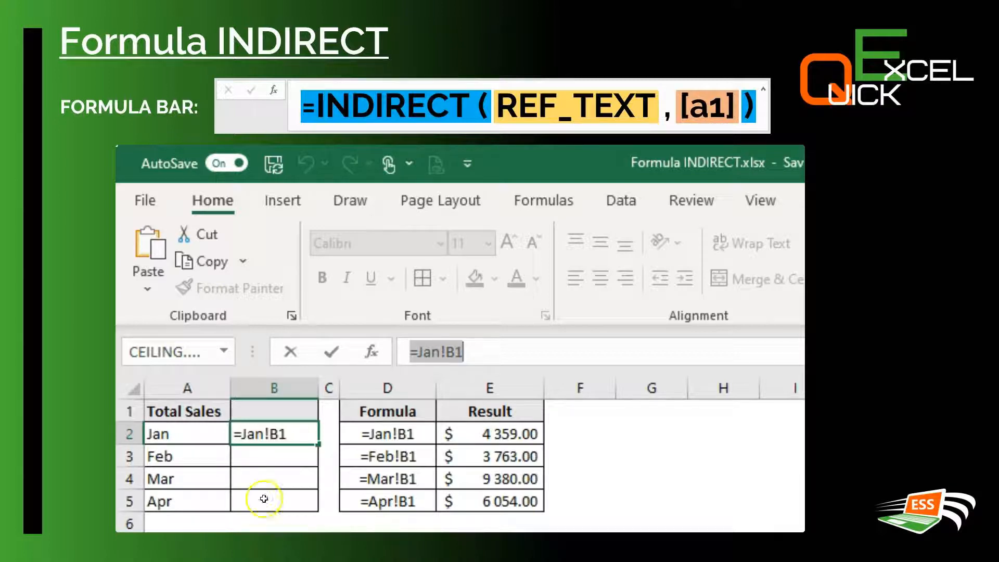
{"action": "key", "text": "ctrl+Return"}
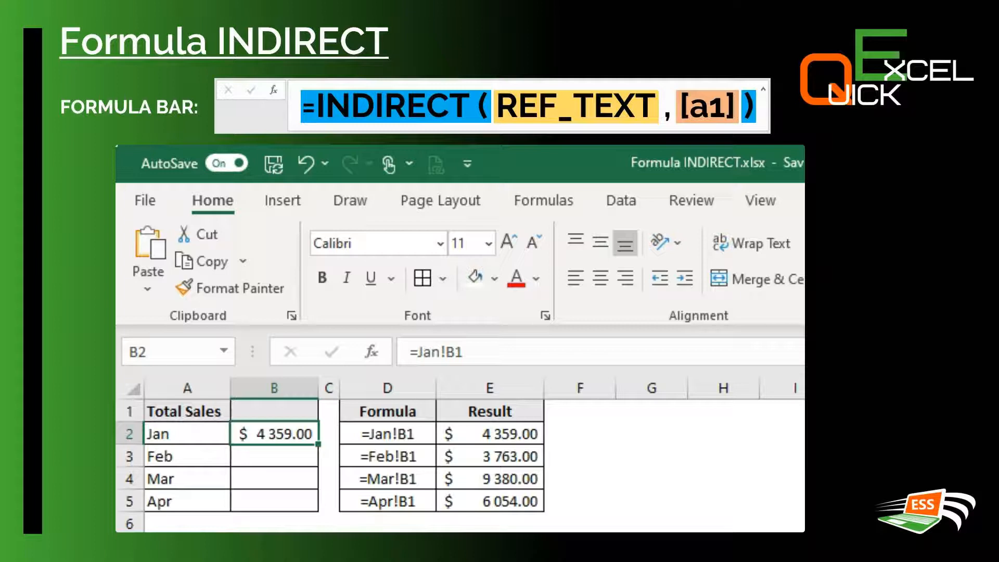
- Compare the direct reference formulas in D2:D5 with the month names in column A
{"action": "left_click_drag", "start_coordinate": [387, 434], "coordinate": [398, 500]}
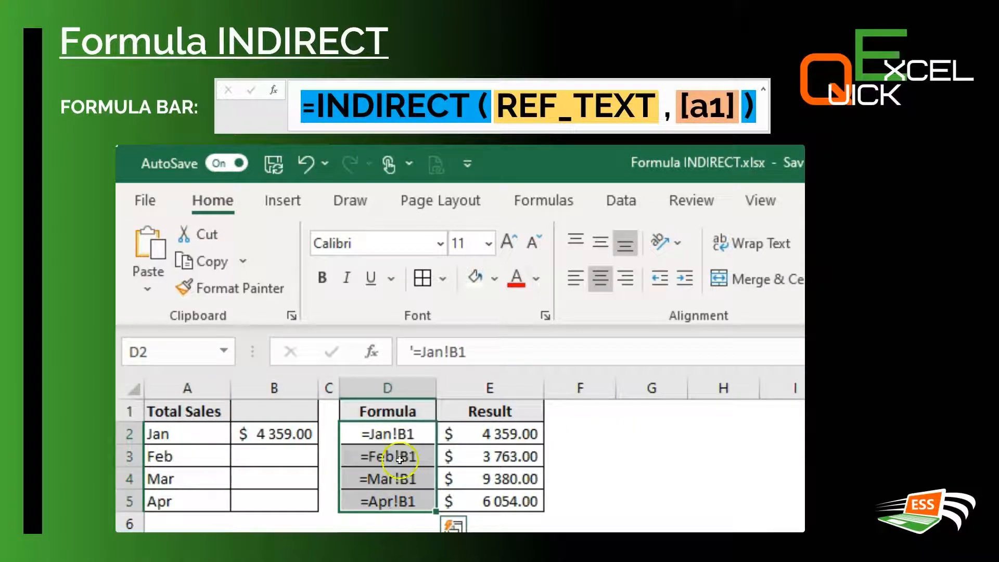
{"action": "left_click_drag", "start_coordinate": [415, 436], "coordinate": [411, 457]}
{"action": "left_click_drag", "start_coordinate": [414, 502], "coordinate": [403, 441]}
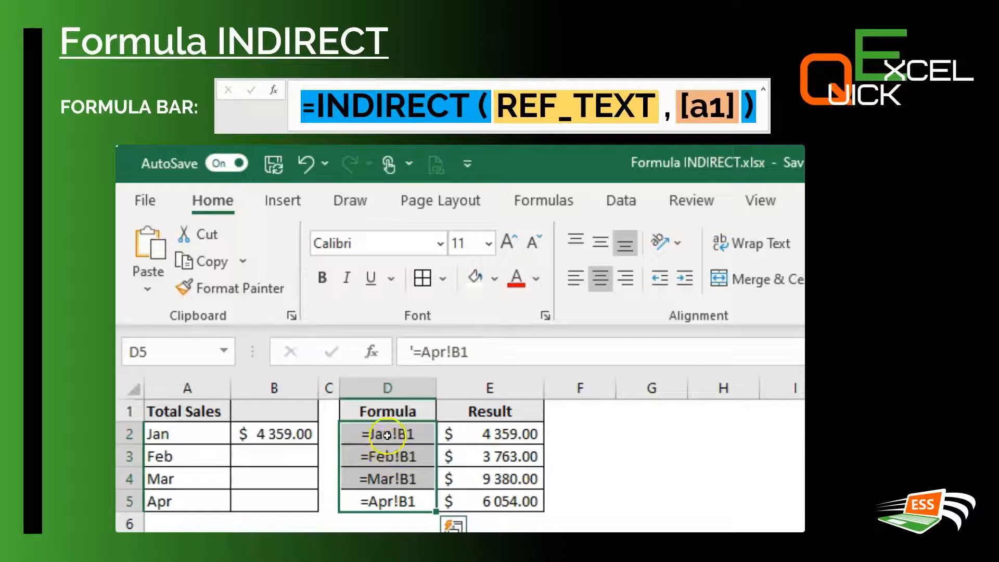
{"action": "left_click", "coordinate": [387, 443]}
{"action": "left_click_drag", "start_coordinate": [387, 444], "coordinate": [390, 496]}
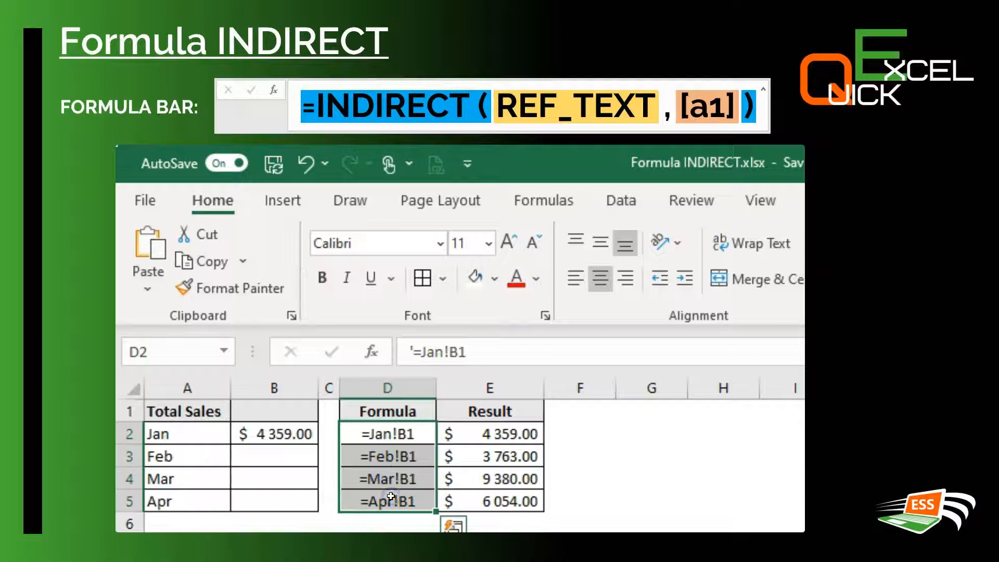
{"action": "left_click", "coordinate": [182, 431]}
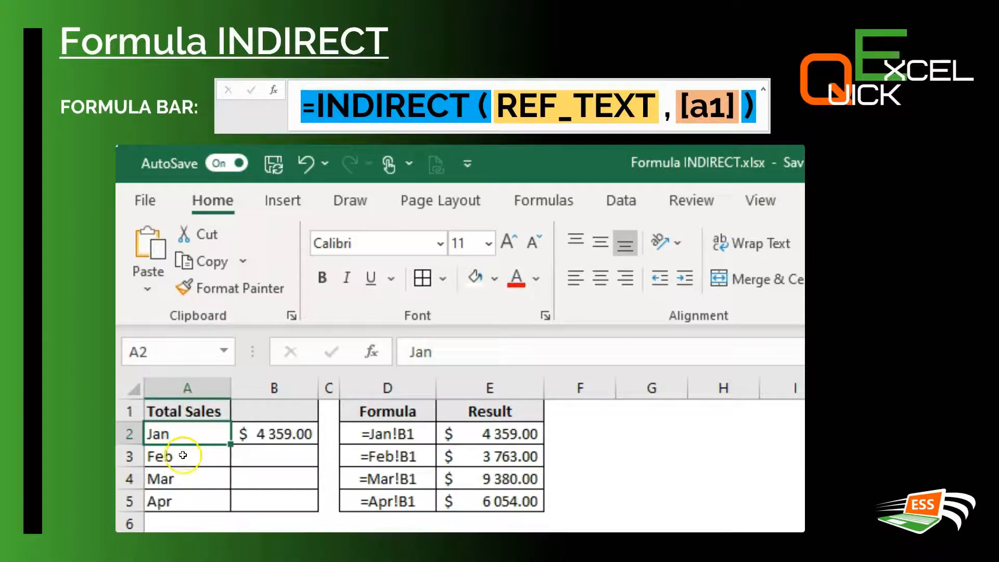
{"action": "left_click", "coordinate": [183, 456]}
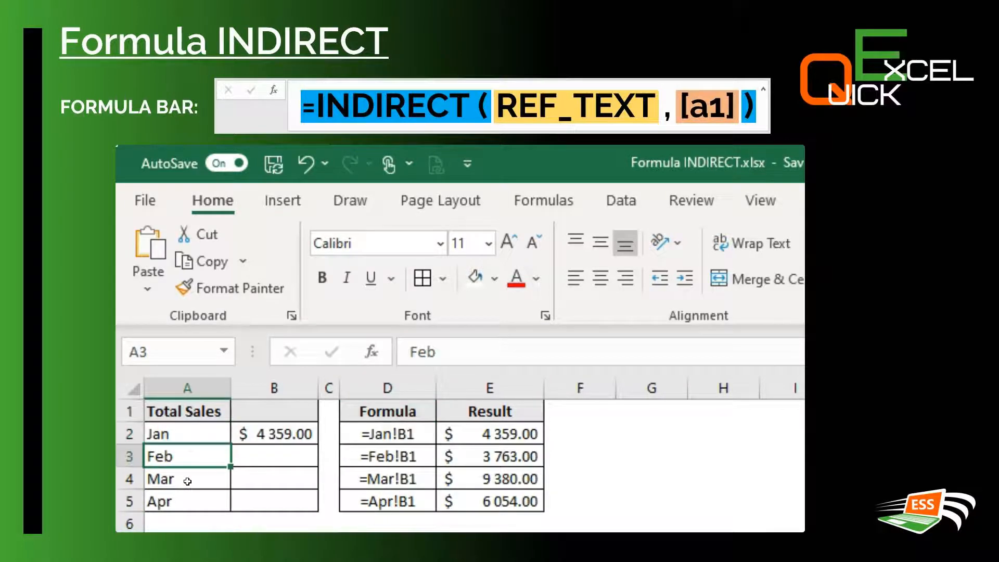
{"action": "left_click", "coordinate": [210, 465]}
- Replace the formula in B2 with =A2&"!B1" and compare its output with the reference text in D2
{"action": "left_click", "coordinate": [296, 431]}
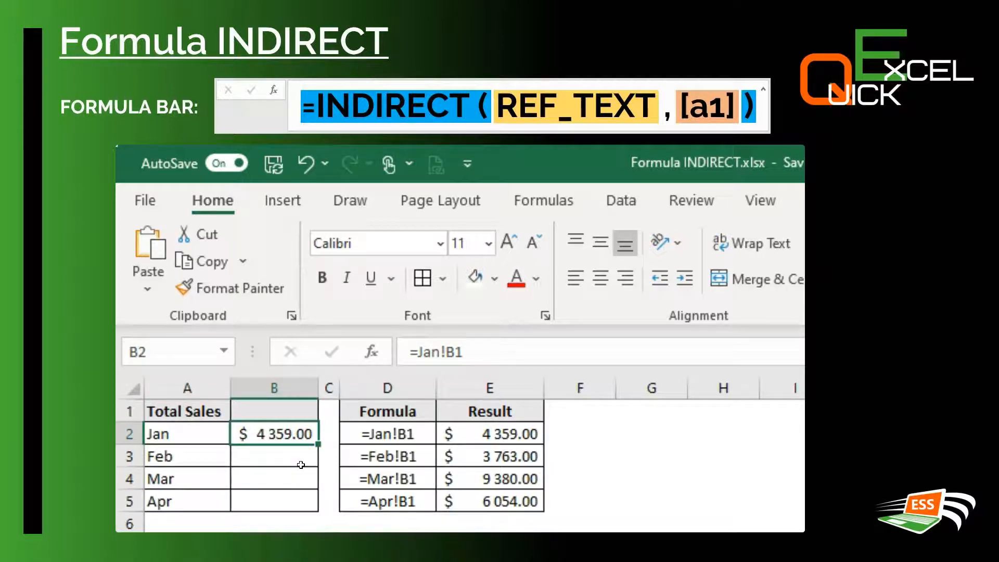
{"action": "type", "text": "="}
{"action": "left_click", "coordinate": [189, 434]}
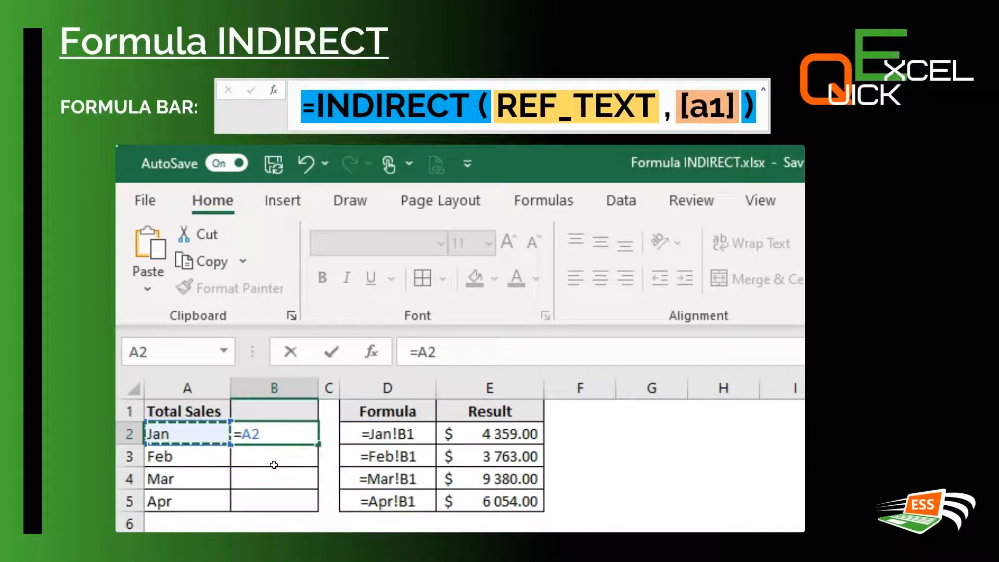
{"action": "type", "text": "&\"!B1"}
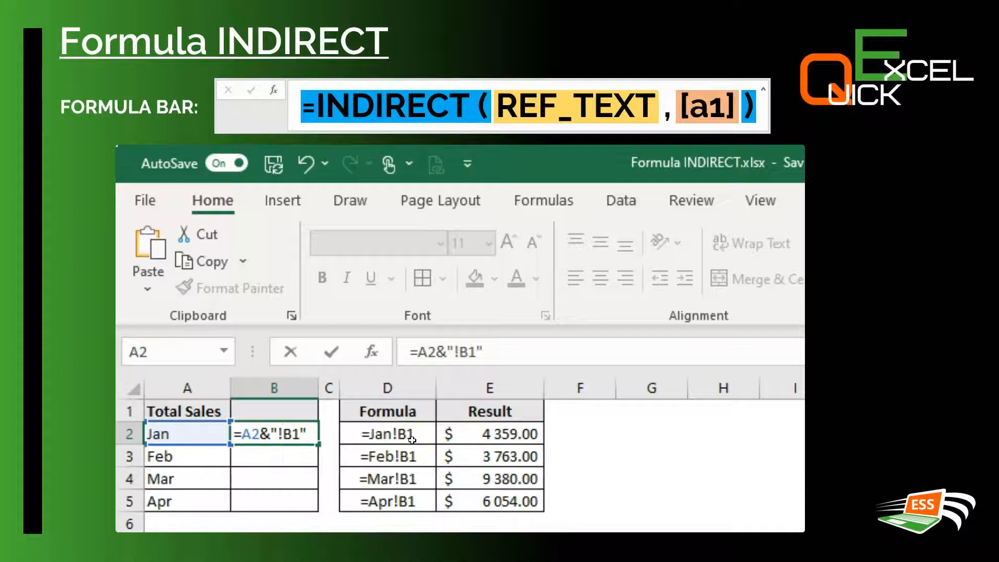
{"action": "key", "text": "Return"}
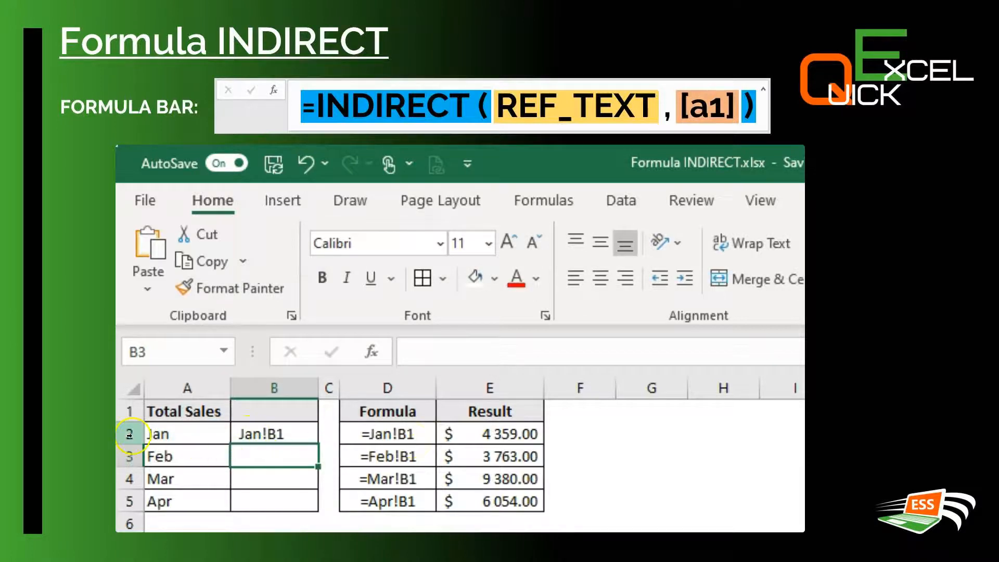
{"action": "left_click", "coordinate": [177, 434]}
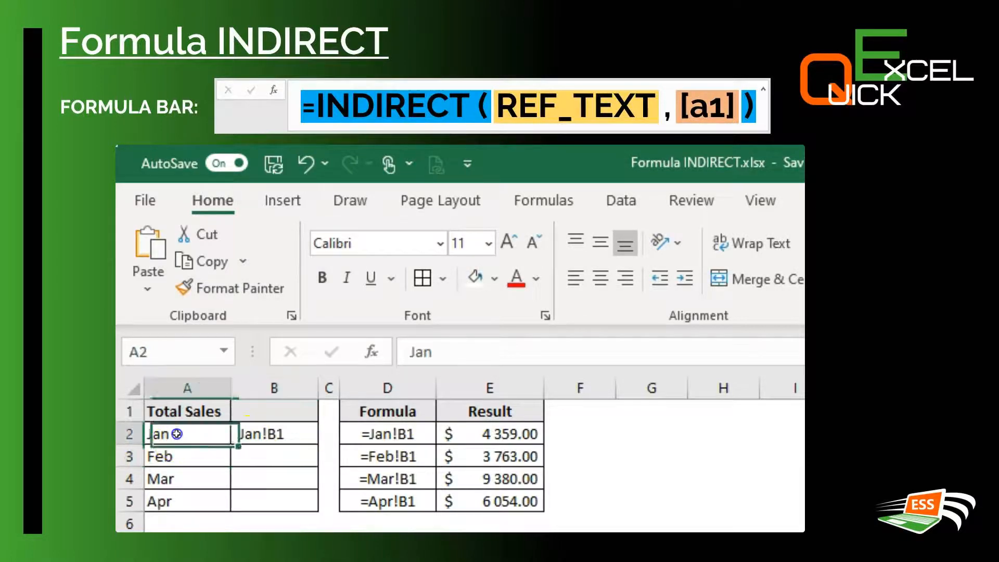
{"action": "left_click", "coordinate": [273, 438]}
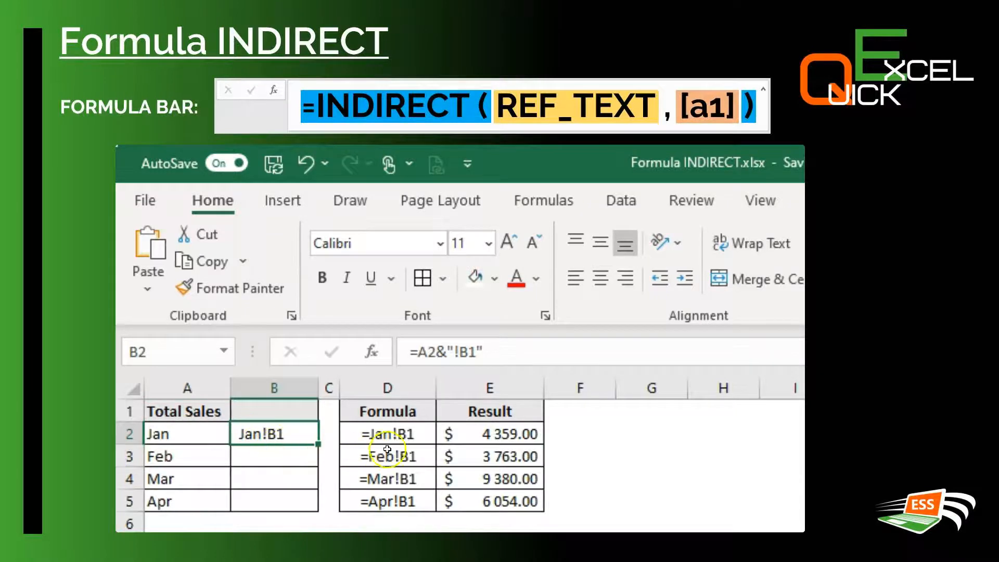
{"action": "left_click", "coordinate": [394, 437]}
- Wrap the formula in B2 in INDIRECT, making it =INDIRECT(A2&"!B1"), and compare it with cell E2
{"action": "left_click", "coordinate": [260, 437]}
{"action": "double_click", "coordinate": [262, 434]}
{"action": "left_click", "coordinate": [241, 434]}
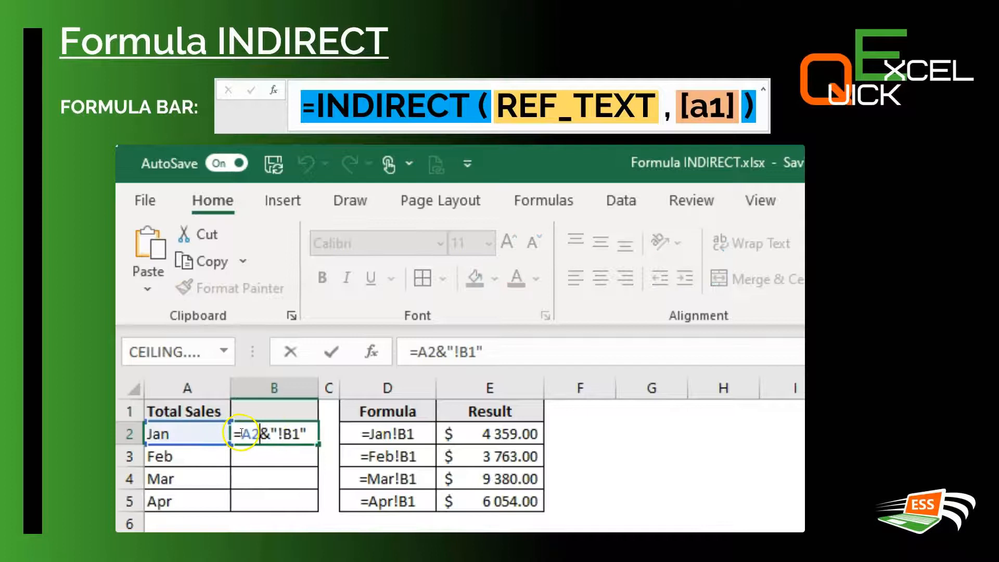
{"action": "type", "text": "indirect"}
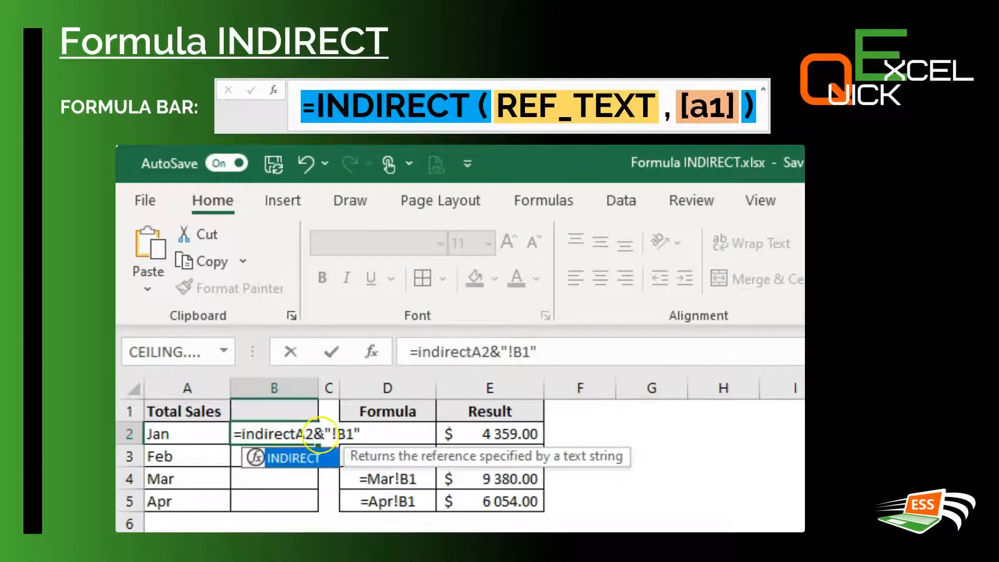
{"action": "type", "text": "("}
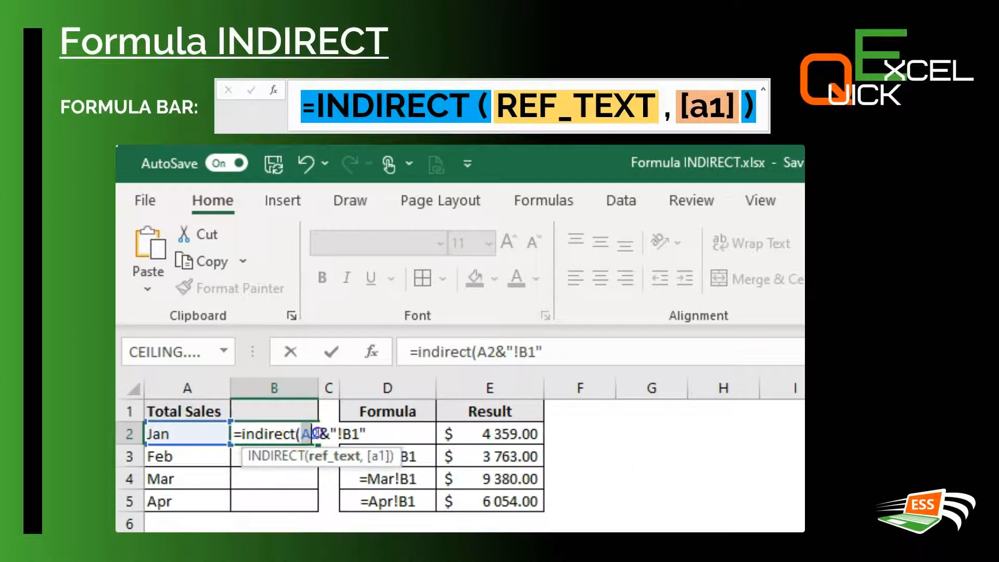
{"action": "left_click_drag", "start_coordinate": [316, 434], "coordinate": [373, 431]}
{"action": "left_click", "coordinate": [370, 432]}
{"action": "type", "text": ")"}
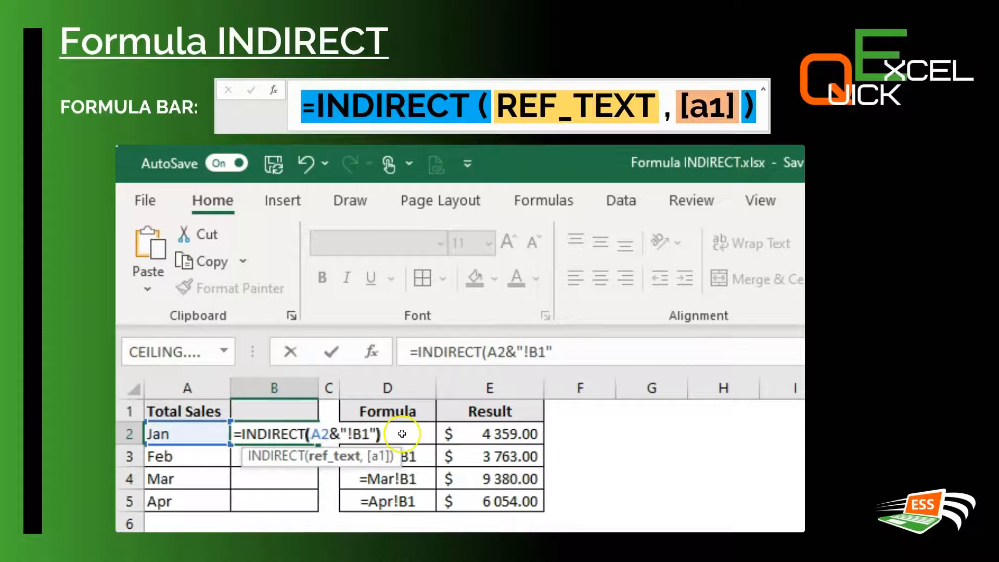
{"action": "key", "text": "Return"}
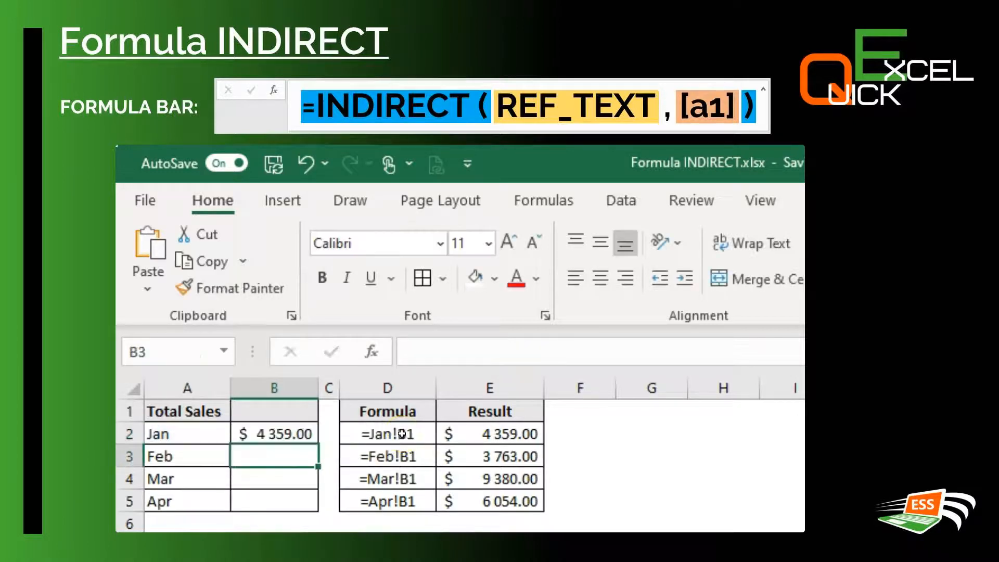
{"action": "left_click", "coordinate": [306, 430]}
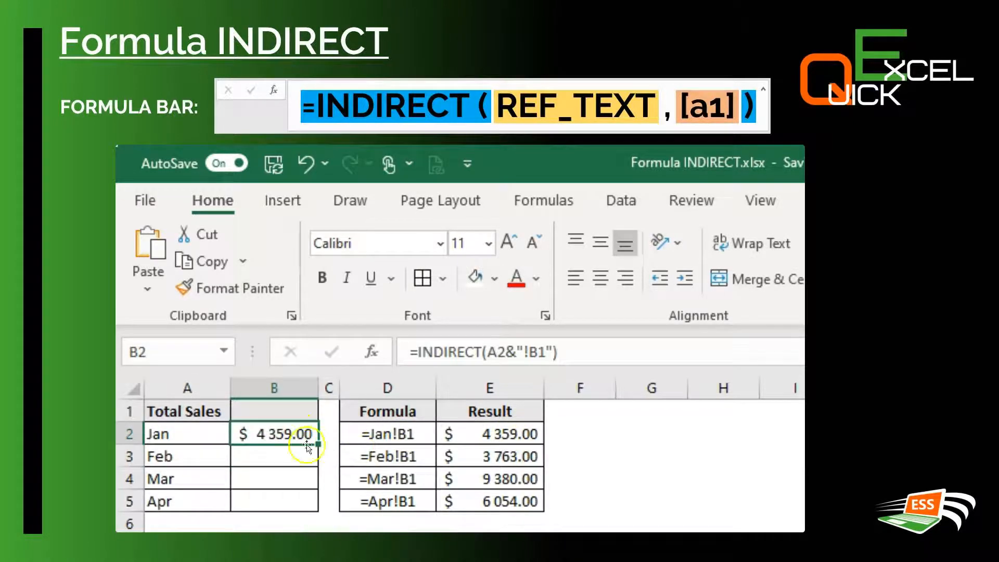
{"action": "left_click", "coordinate": [499, 433]}
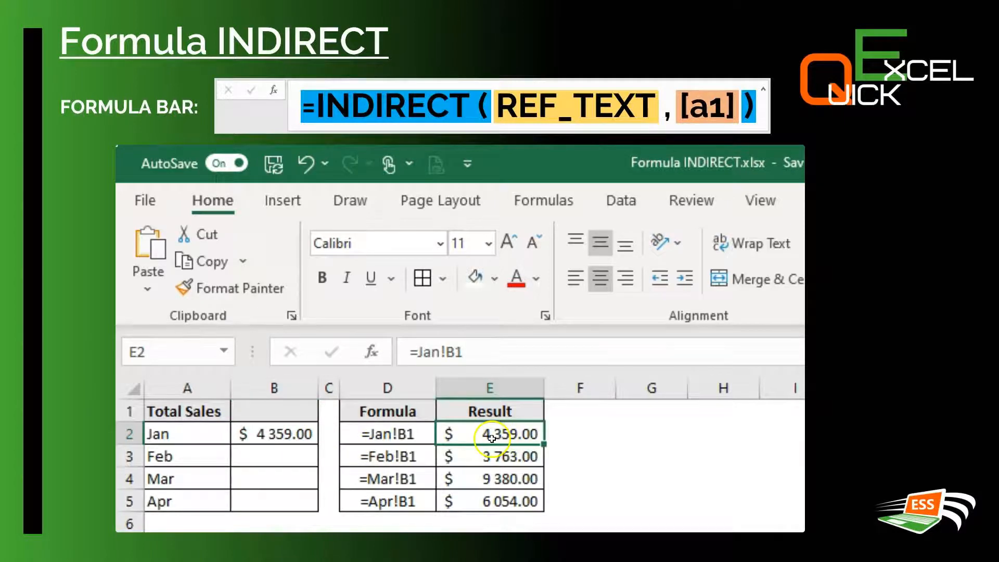
- Copy the INDIRECT formula from B2 down to B5 for the Feb, Mar and Apr rows
{"action": "left_click", "coordinate": [267, 434]}
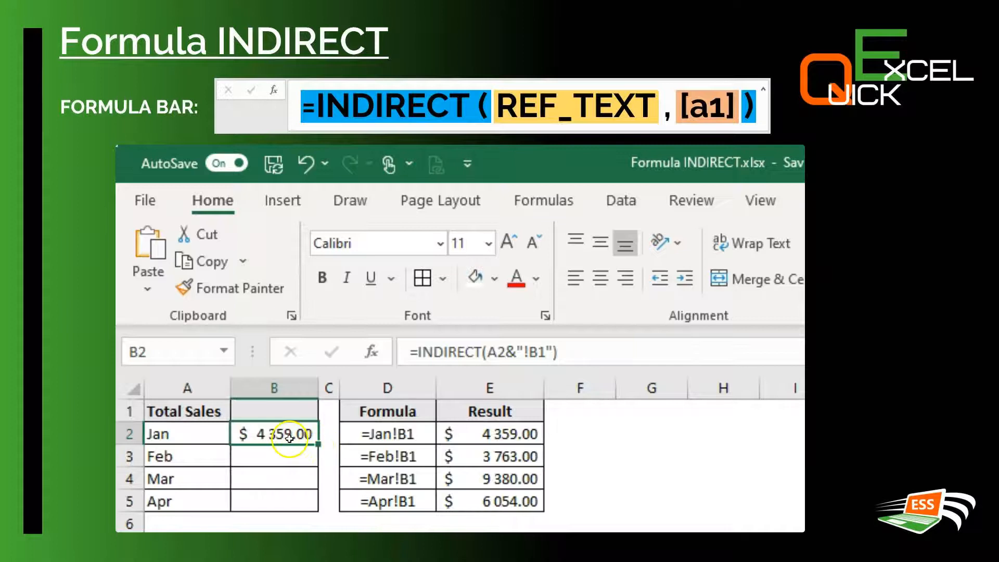
{"action": "left_click_drag", "start_coordinate": [280, 433], "coordinate": [249, 501]}
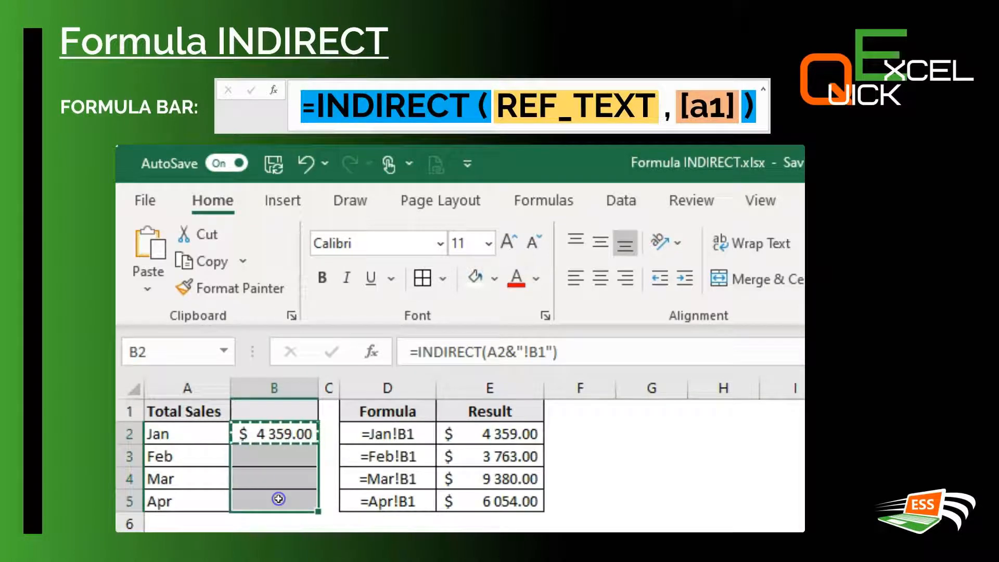
{"action": "type", "text": "$ 3 763.00 $ 9 380.00 $ 6 054.00"}
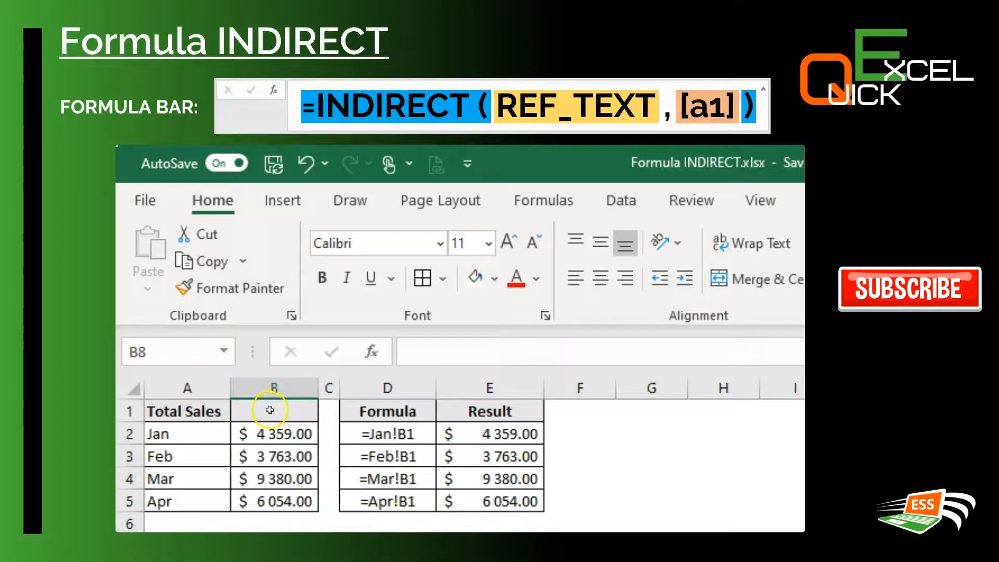
- Total the monthly sales in B1 with a SUM formula over B2:B5
{"action": "left_click", "coordinate": [270, 410]}
{"action": "type", "text": "="}
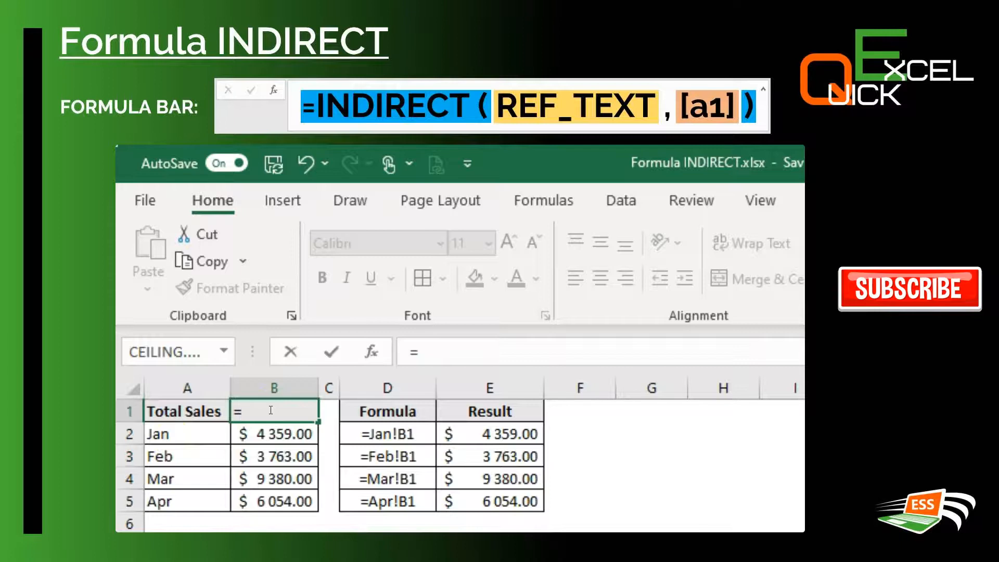
{"action": "type", "text": "sum"}
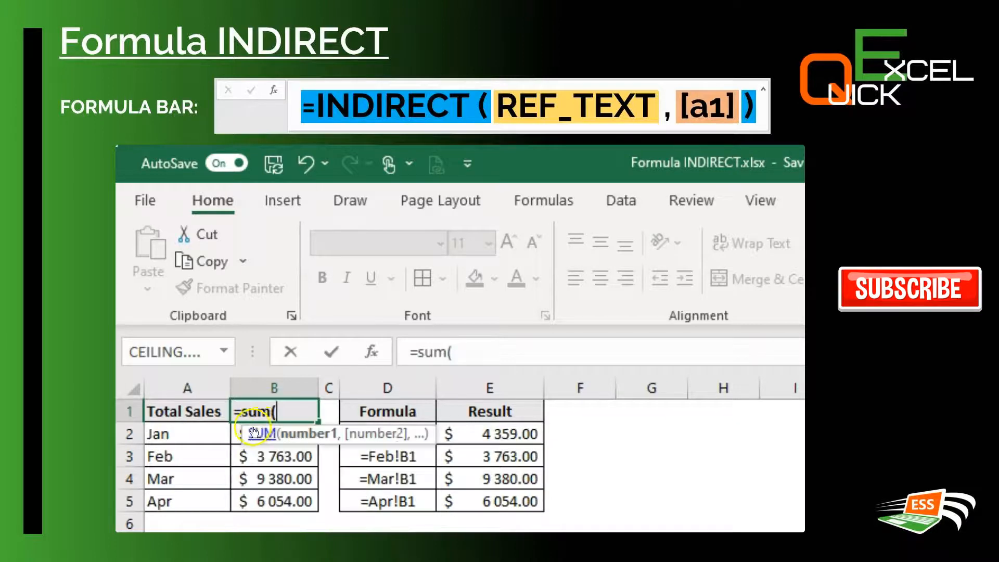
{"action": "left_click_drag", "start_coordinate": [279, 499], "coordinate": [276, 441]}
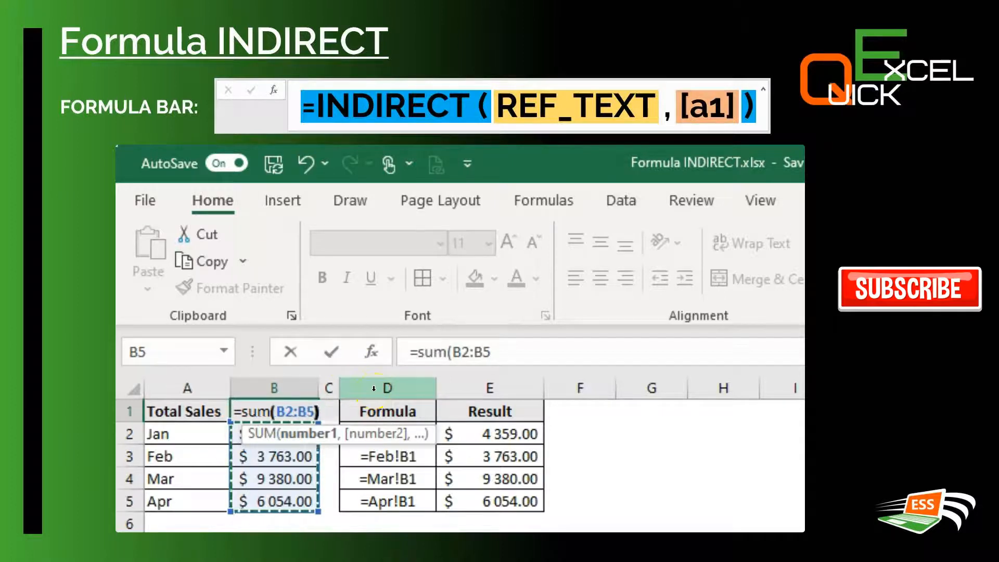
{"action": "type", "text": ")"}
{"action": "key", "text": "Return"}
{"action": "left_click", "coordinate": [288, 409]}
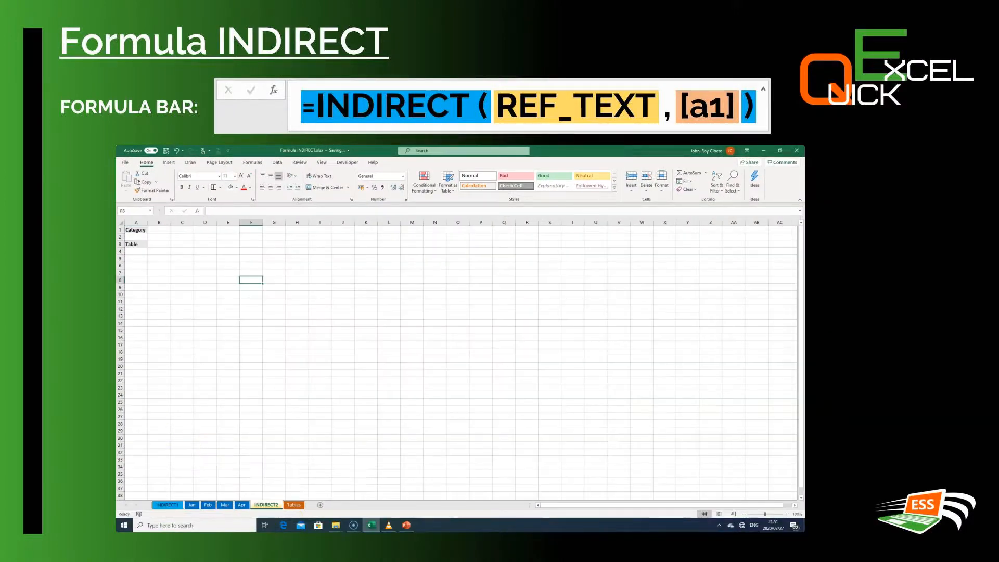
- Examine the Category cell and Table output area on the INDIRECT2 sheet, and the Animals and Insects lists on the Tables sheet
{"action": "left_click", "coordinate": [163, 229]}
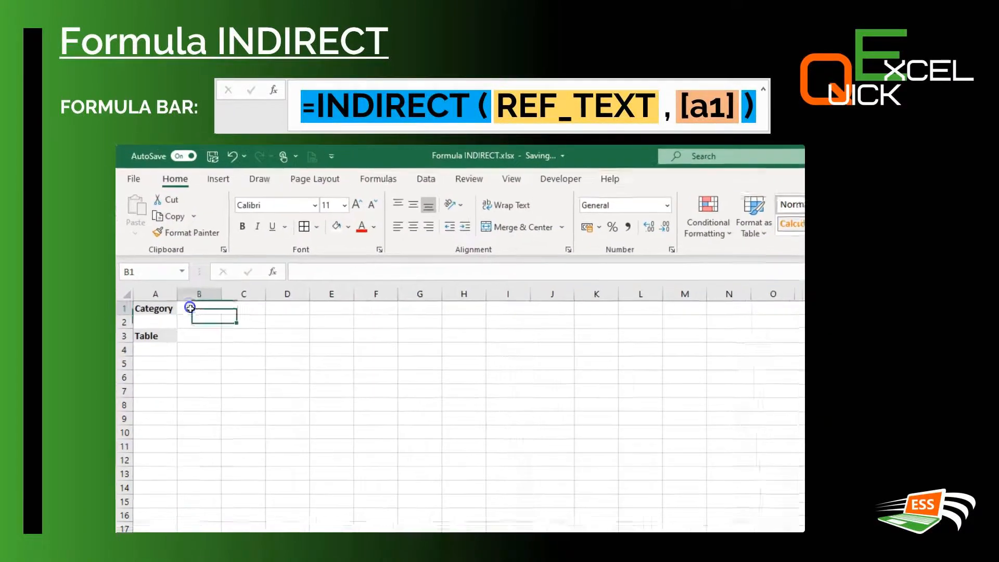
{"action": "left_click", "coordinate": [216, 311]}
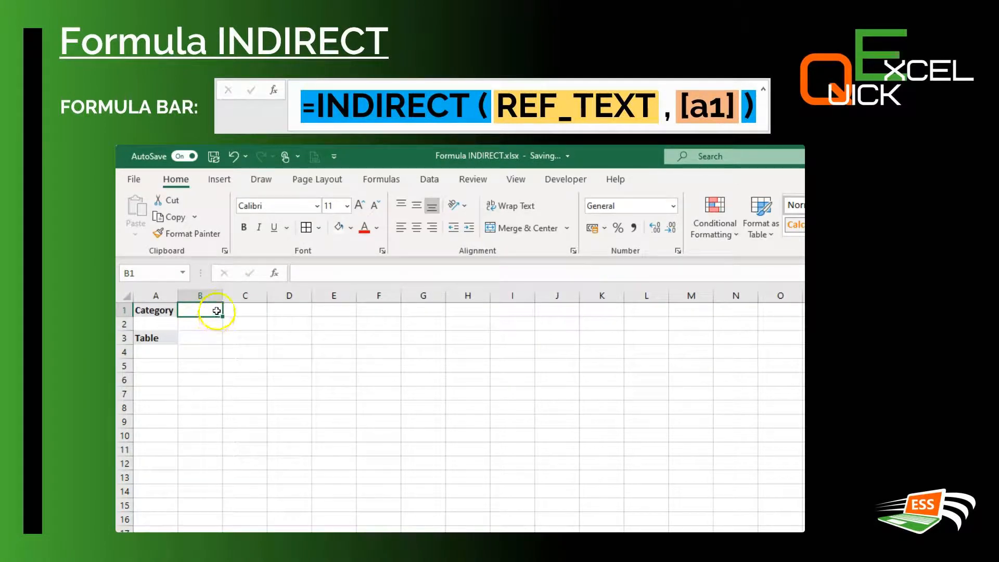
{"action": "left_click_drag", "start_coordinate": [208, 336], "coordinate": [211, 412]}
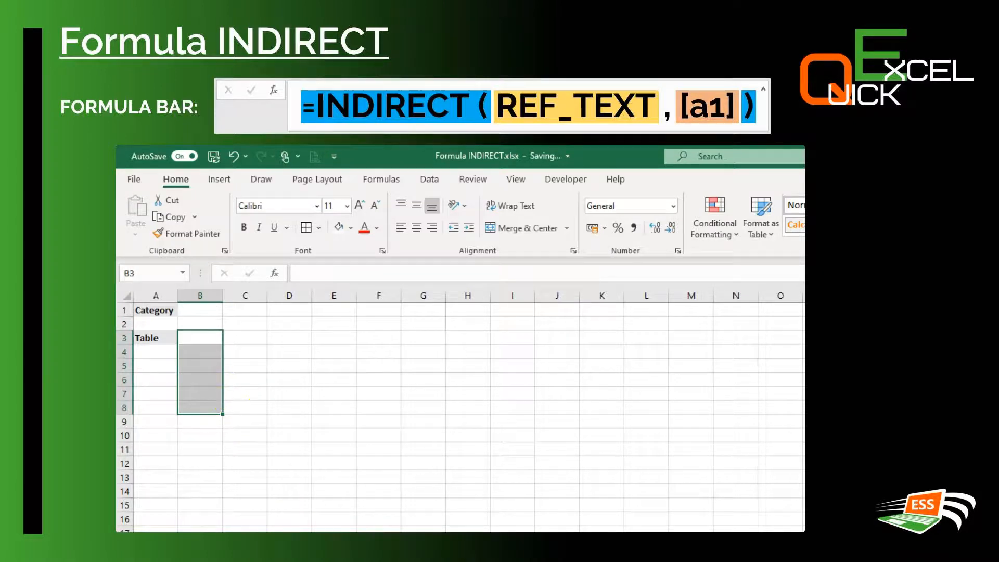
{"action": "key", "text": "ctrl+Page_Down"}
{"action": "left_click_drag", "start_coordinate": [149, 309], "coordinate": [158, 380]}
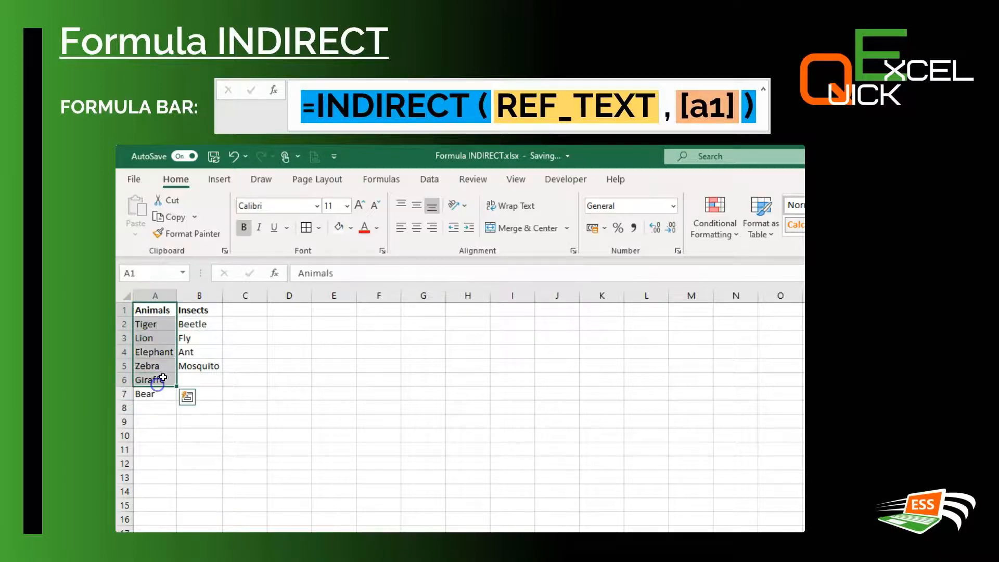
{"action": "left_click", "coordinate": [198, 314]}
{"action": "left_click_drag", "start_coordinate": [198, 318], "coordinate": [202, 375]}
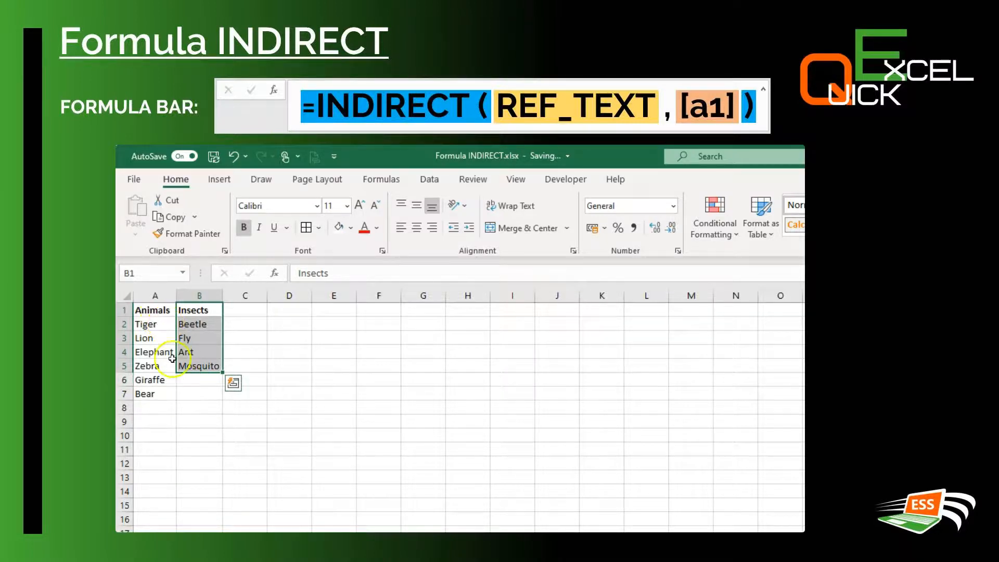
- Convert the Animals list in A1:A7 of the Tables sheet into a table with headers
{"action": "left_click_drag", "start_coordinate": [147, 311], "coordinate": [154, 395]}
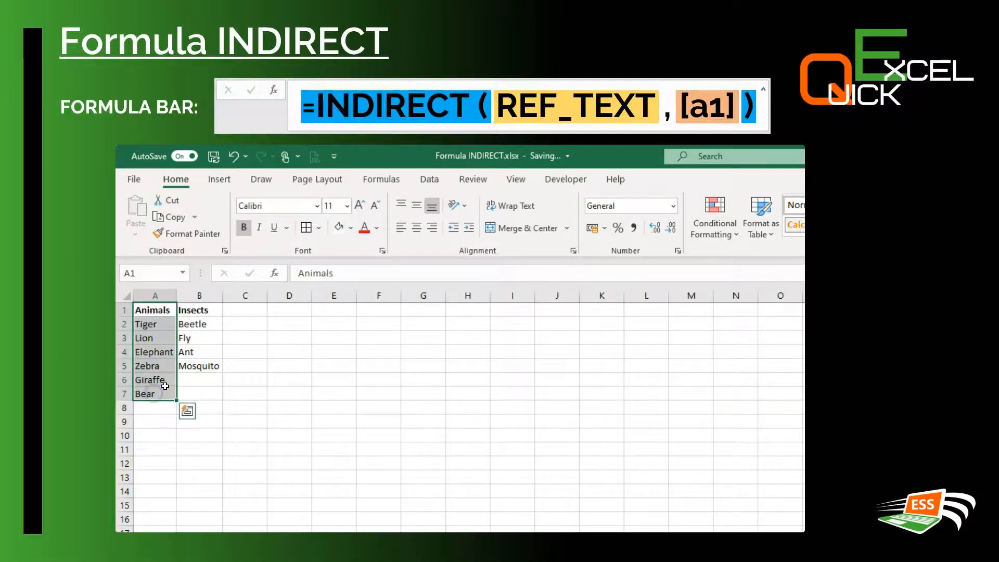
{"action": "left_click", "coordinate": [219, 179]}
{"action": "left_click", "coordinate": [235, 214]}
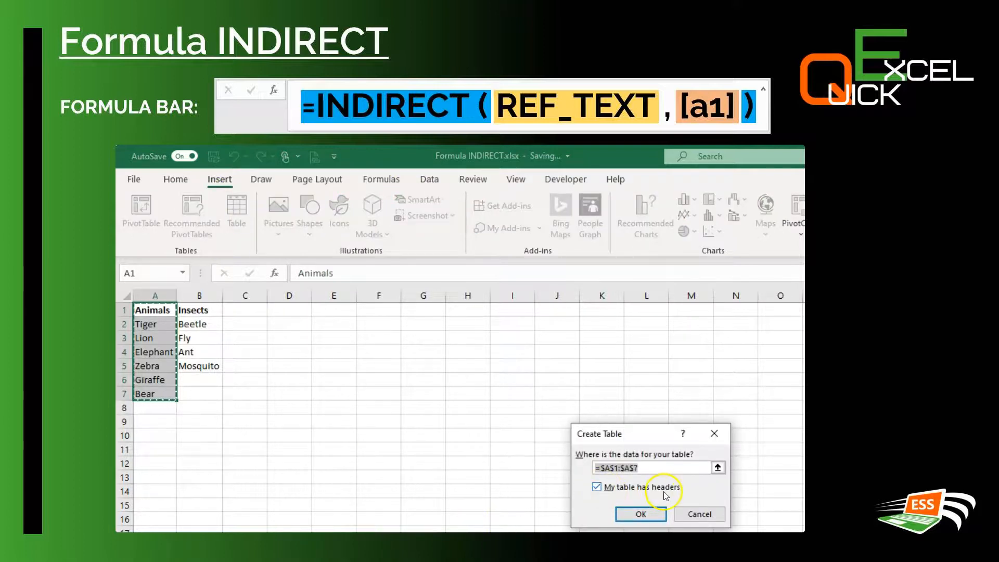
{"action": "left_click", "coordinate": [629, 515]}
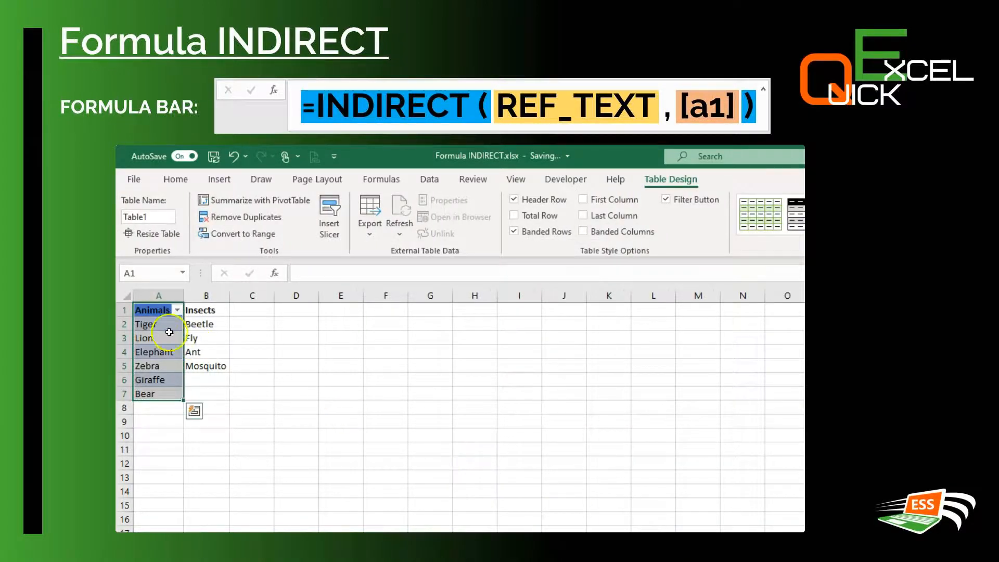
- Convert the Insects list in B1:B5 into a separate table with headers
{"action": "left_click_drag", "start_coordinate": [207, 308], "coordinate": [216, 364]}
{"action": "left_click", "coordinate": [221, 180]}
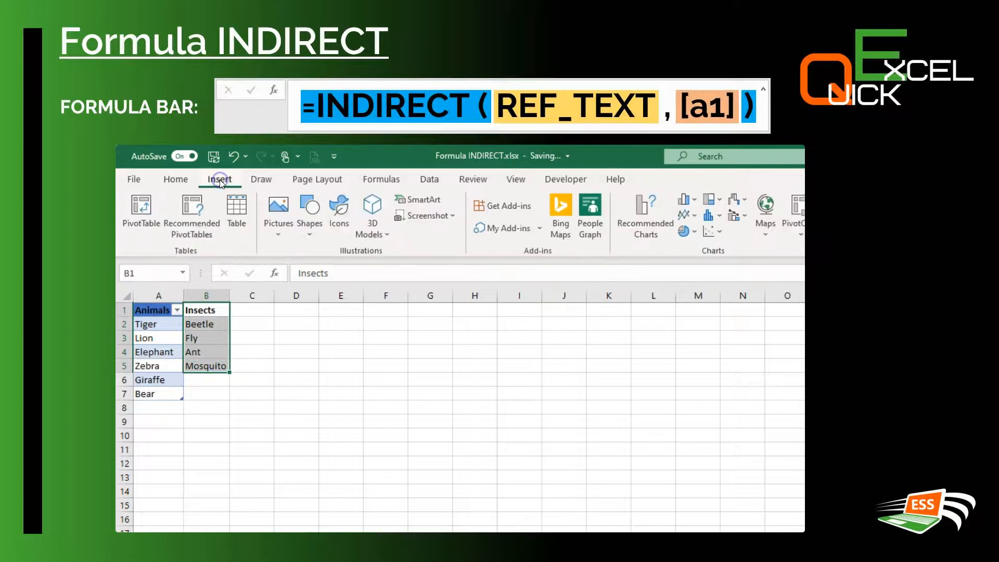
{"action": "left_click", "coordinate": [237, 208]}
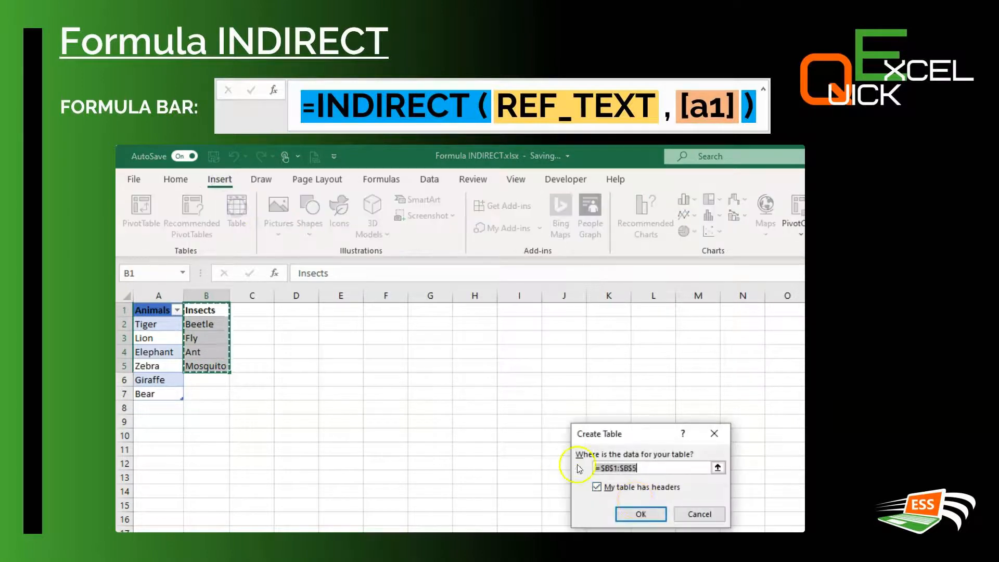
{"action": "left_click", "coordinate": [646, 515]}
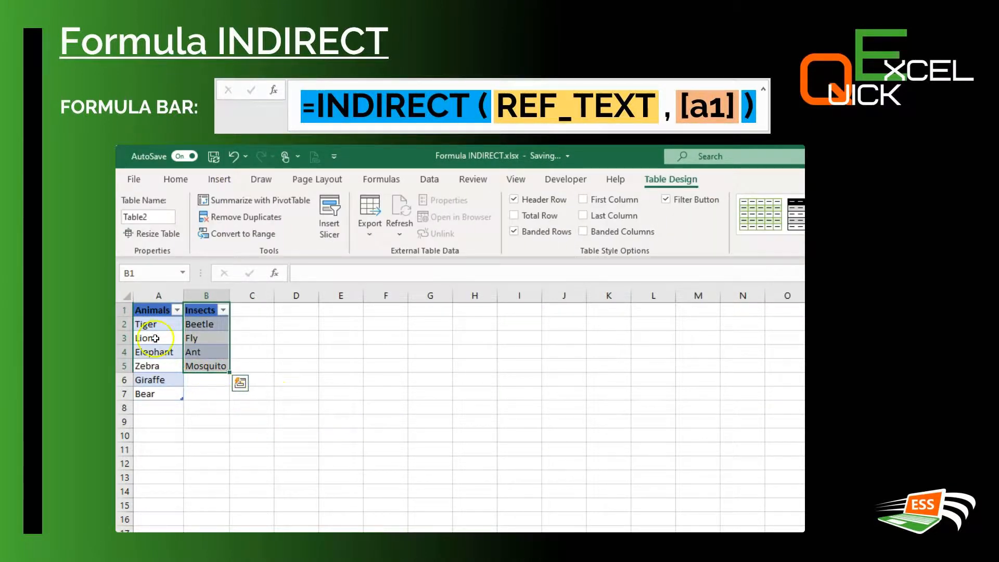
- Name the table in column A Animals, matching its header
{"action": "left_click", "coordinate": [158, 309]}
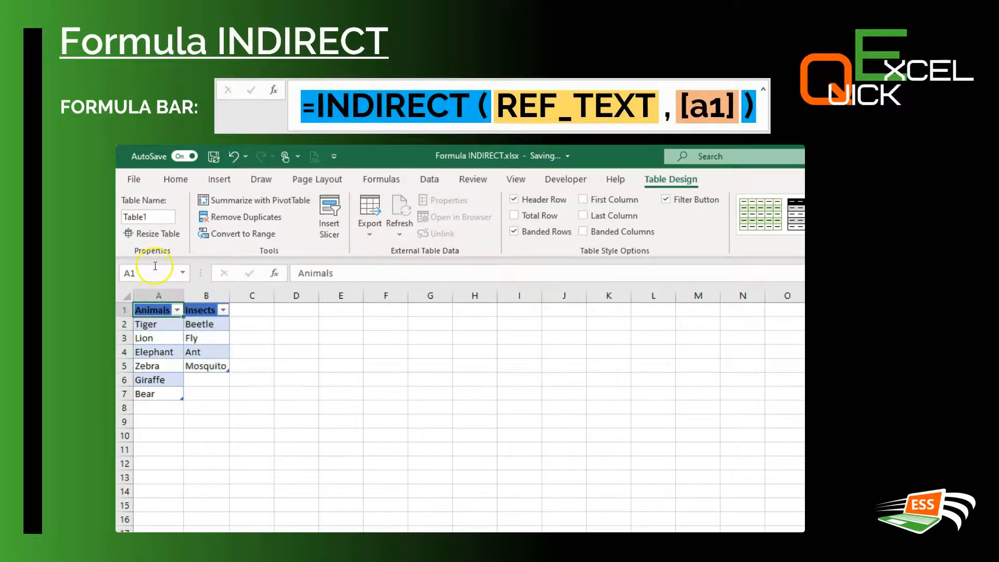
{"action": "left_click", "coordinate": [146, 218]}
{"action": "left_click", "coordinate": [149, 217]}
{"action": "left_click_drag", "start_coordinate": [161, 217], "coordinate": [123, 218]}
{"action": "type", "text": "A"}
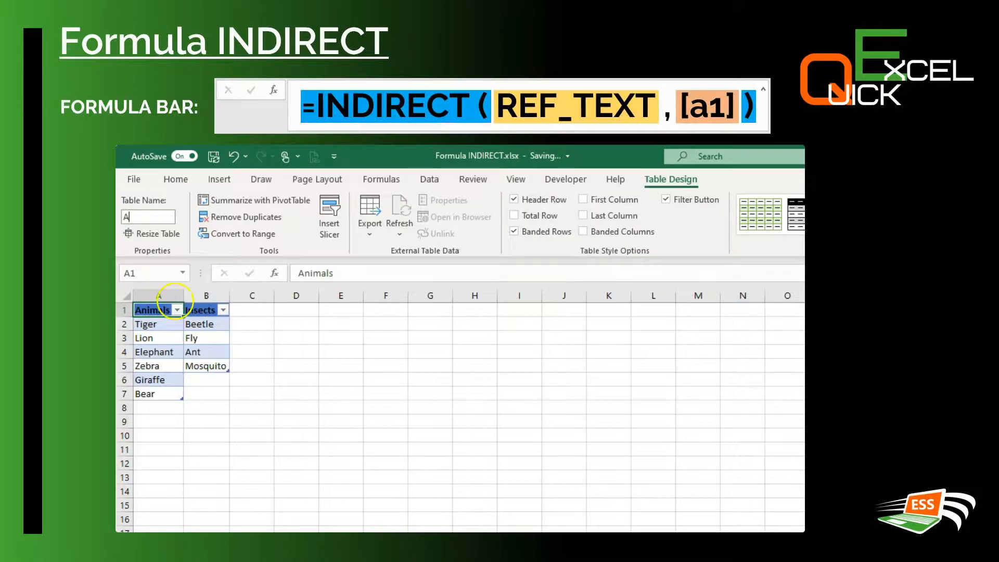
{"action": "type", "text": "nimals"}
{"action": "key", "text": "Return"}
- Name the table in column B Insects, matching its header
{"action": "left_click", "coordinate": [203, 310]}
{"action": "left_click", "coordinate": [128, 216]}
{"action": "left_click_drag", "start_coordinate": [128, 217], "coordinate": [159, 217]}
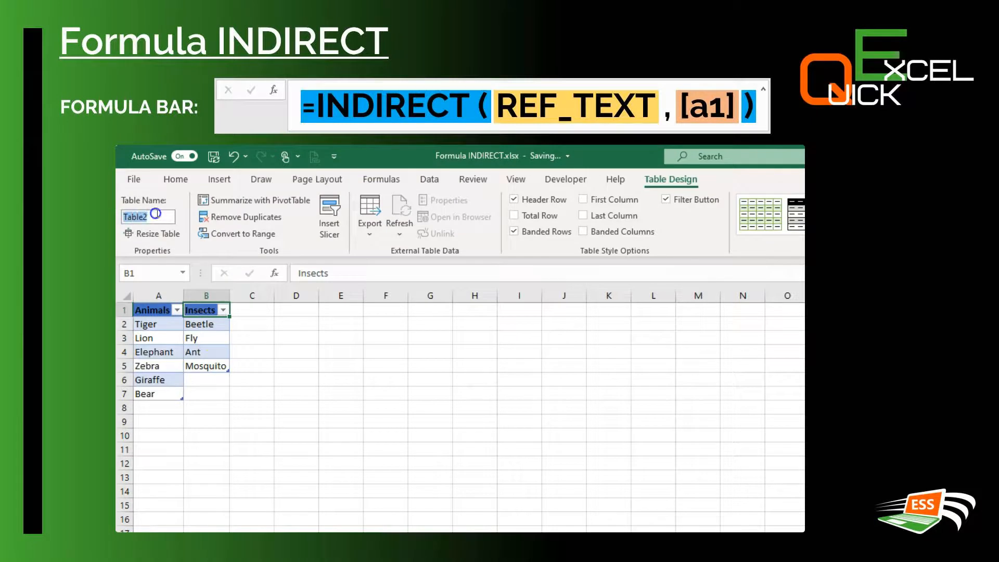
{"action": "type", "text": "Insects"}
{"action": "left_click", "coordinate": [216, 435]}
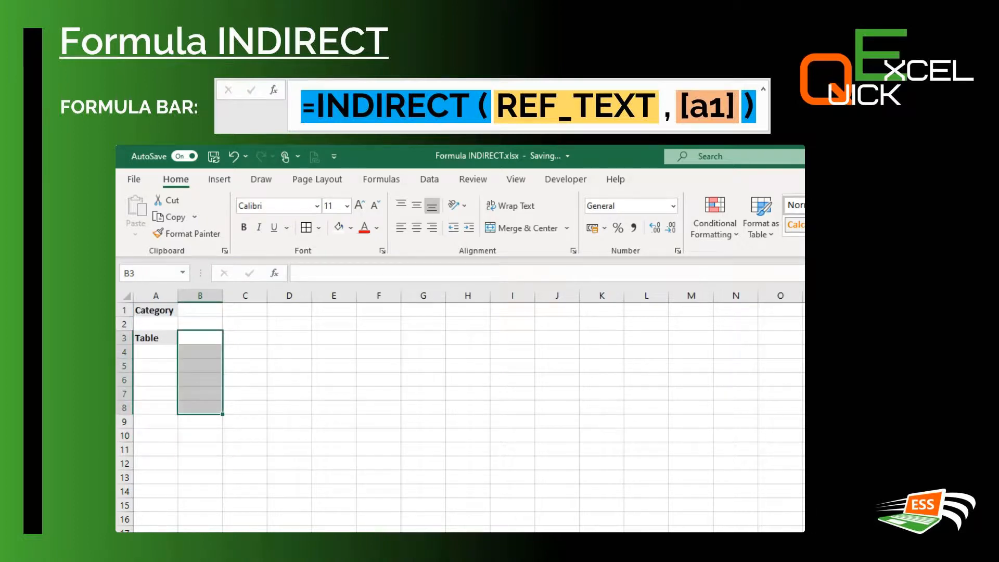
- Add a list data validation to Category cell B1 on the INDIRECT2 sheet, with source =Tables!$A$1:$B$1
{"action": "left_click", "coordinate": [198, 309]}
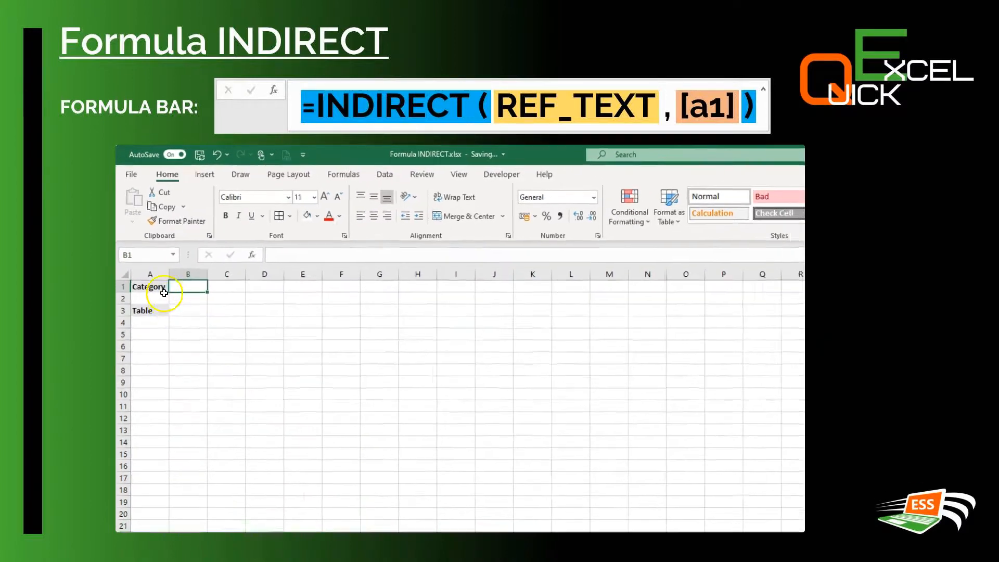
{"action": "left_click", "coordinate": [355, 172]}
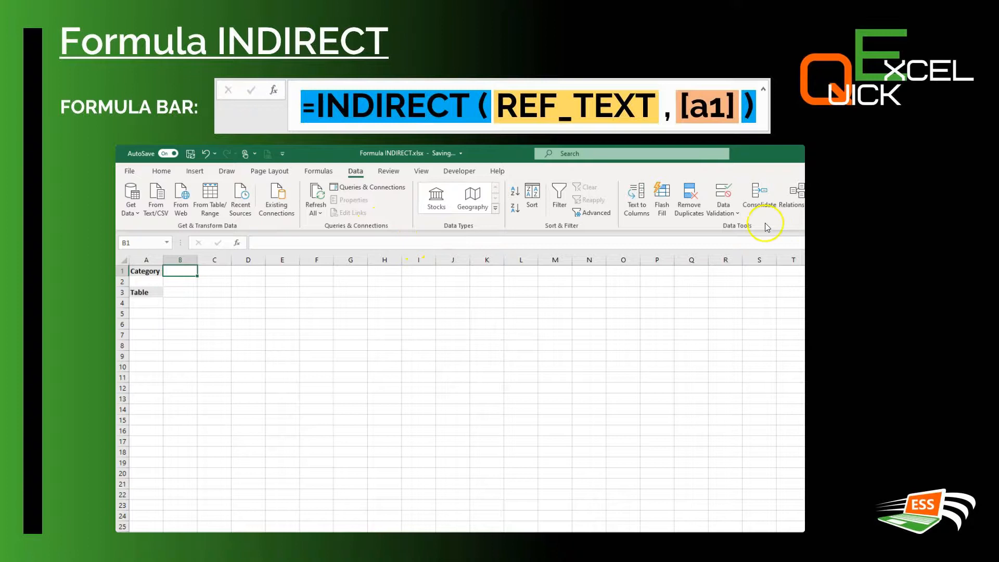
{"action": "left_click", "coordinate": [726, 213]}
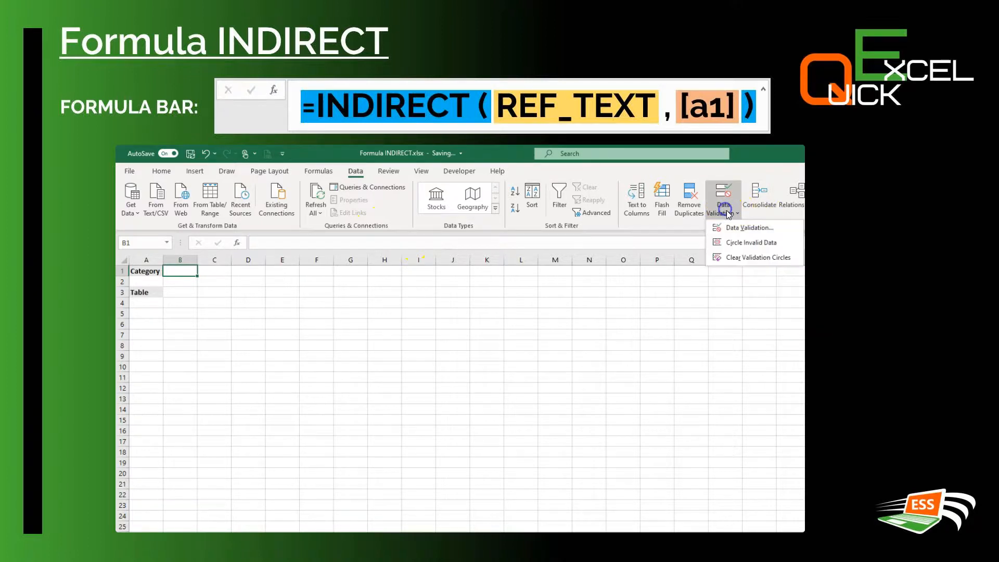
{"action": "left_click", "coordinate": [739, 240]}
{"action": "left_click", "coordinate": [510, 373]}
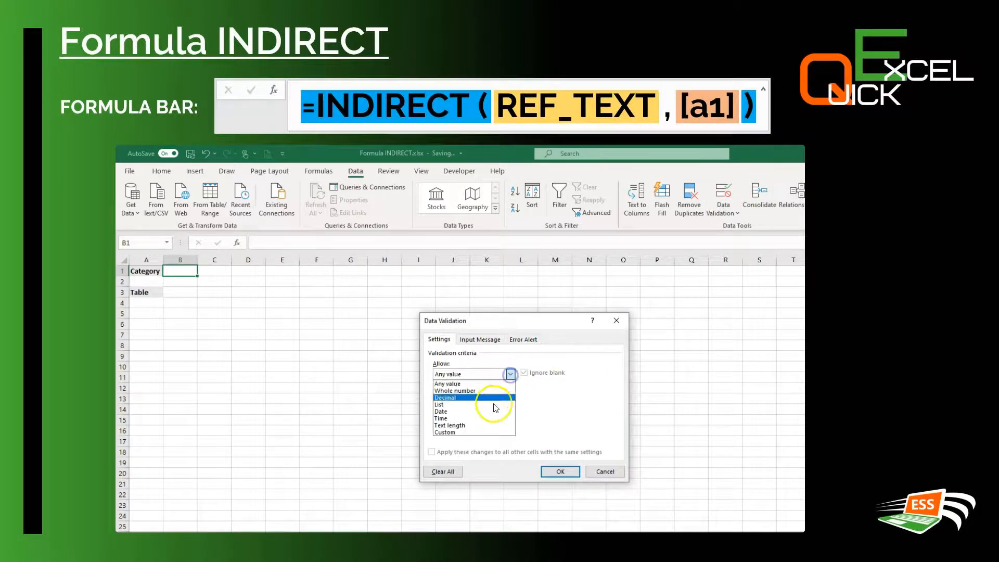
{"action": "left_click", "coordinate": [480, 406]}
{"action": "left_click", "coordinate": [572, 417]}
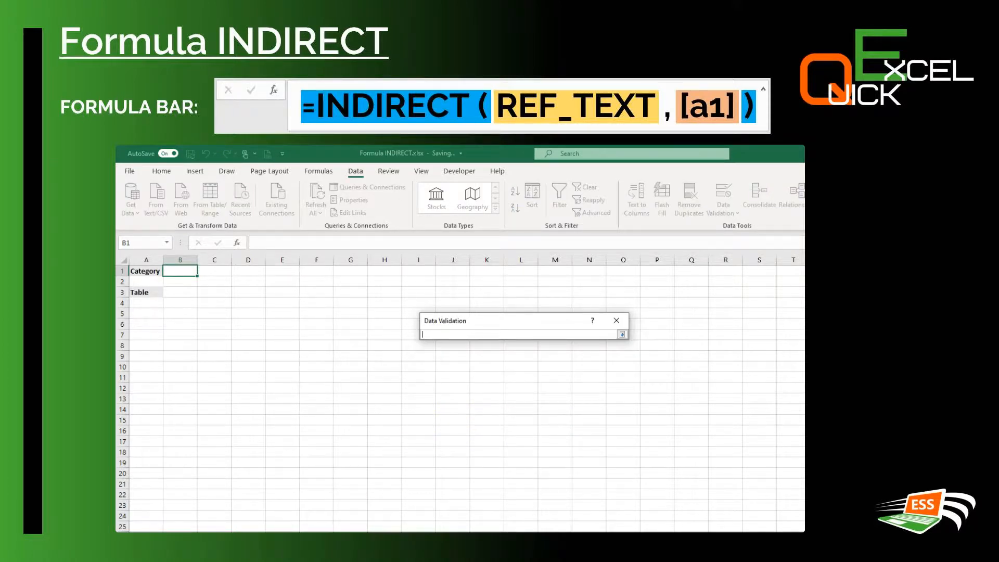
{"action": "key", "text": "ctrl+Page_Down"}
{"action": "left_click", "coordinate": [141, 270]}
{"action": "left_click_drag", "start_coordinate": [141, 270], "coordinate": [189, 271]}
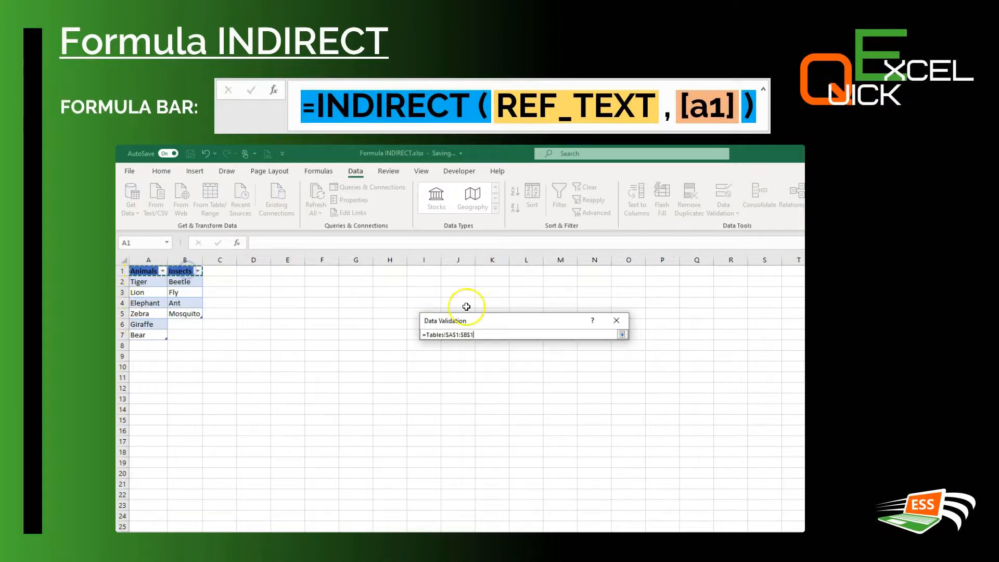
{"action": "left_click", "coordinate": [621, 334]}
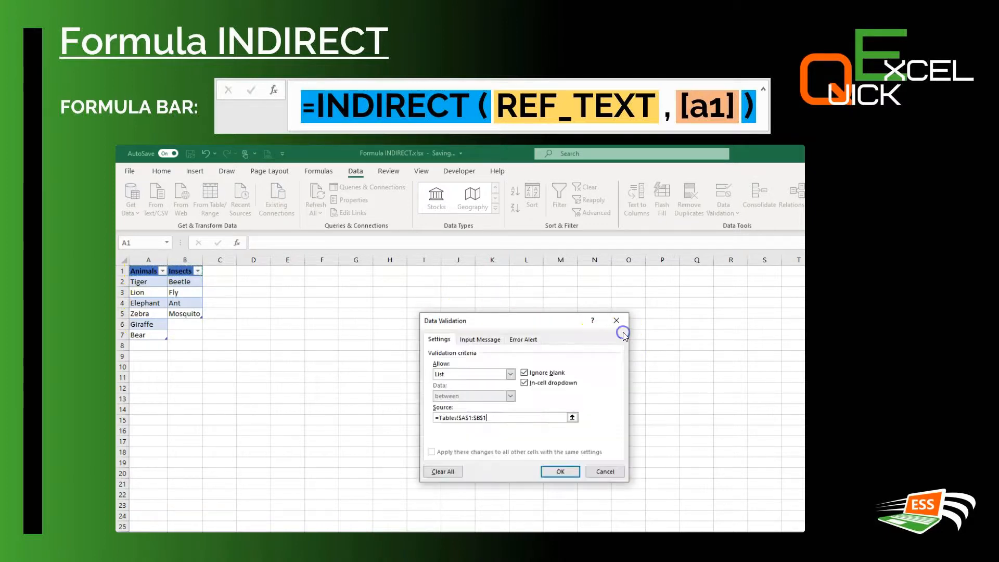
{"action": "left_click", "coordinate": [560, 473]}
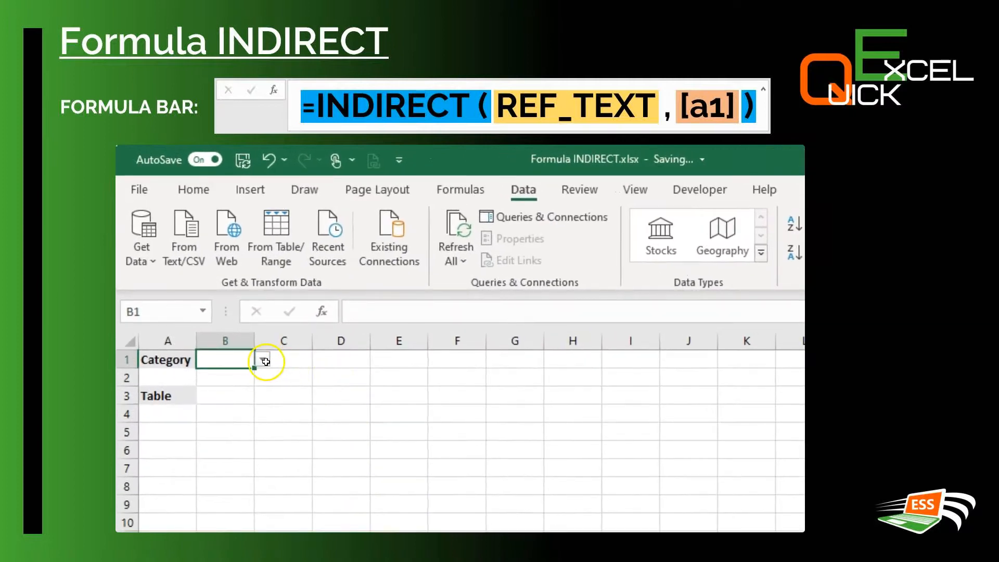
- Check the choices offered by the Category drop-down in B1 without selecting one
{"action": "left_click", "coordinate": [263, 360]}
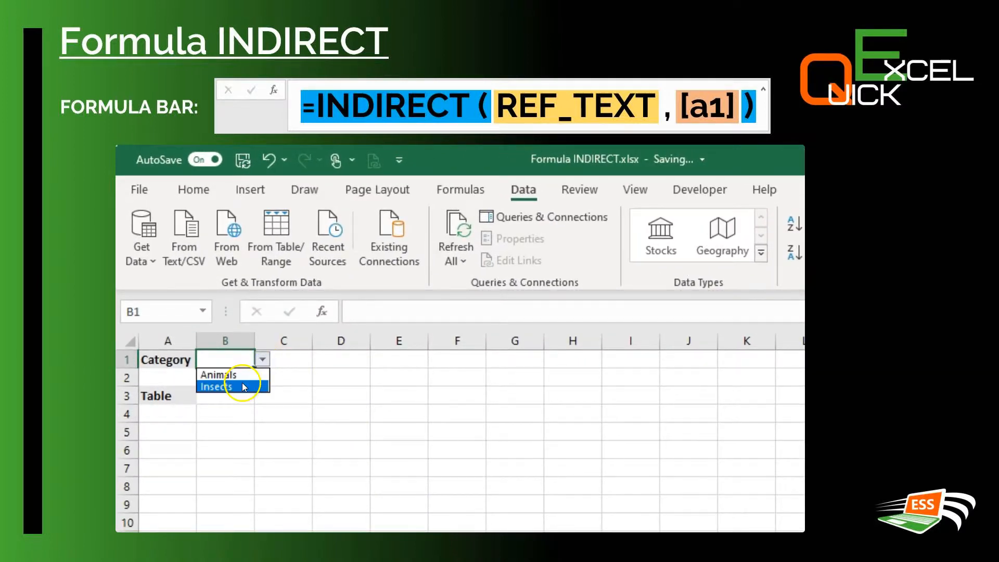
{"action": "key", "text": "Up"}
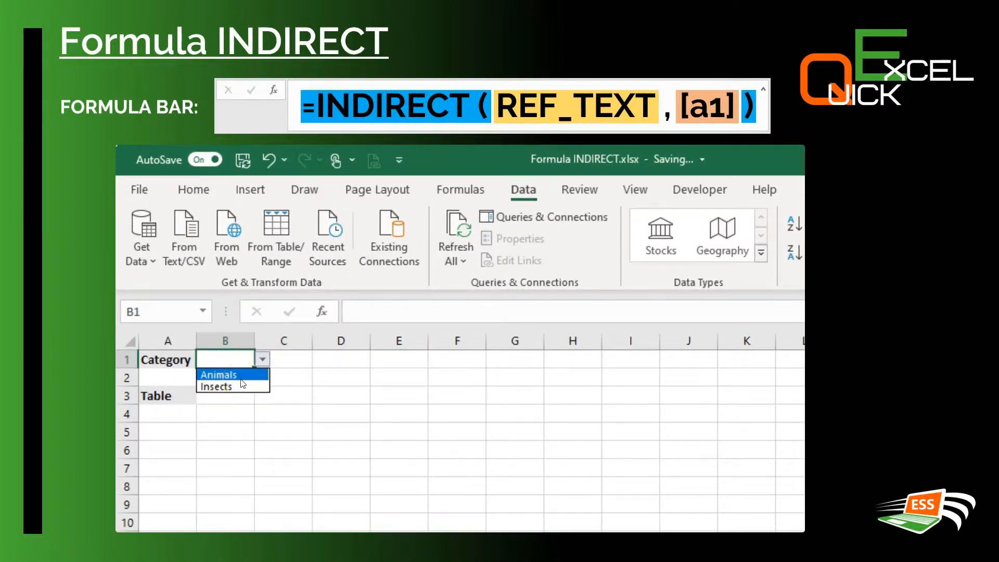
{"action": "left_click", "coordinate": [245, 424]}
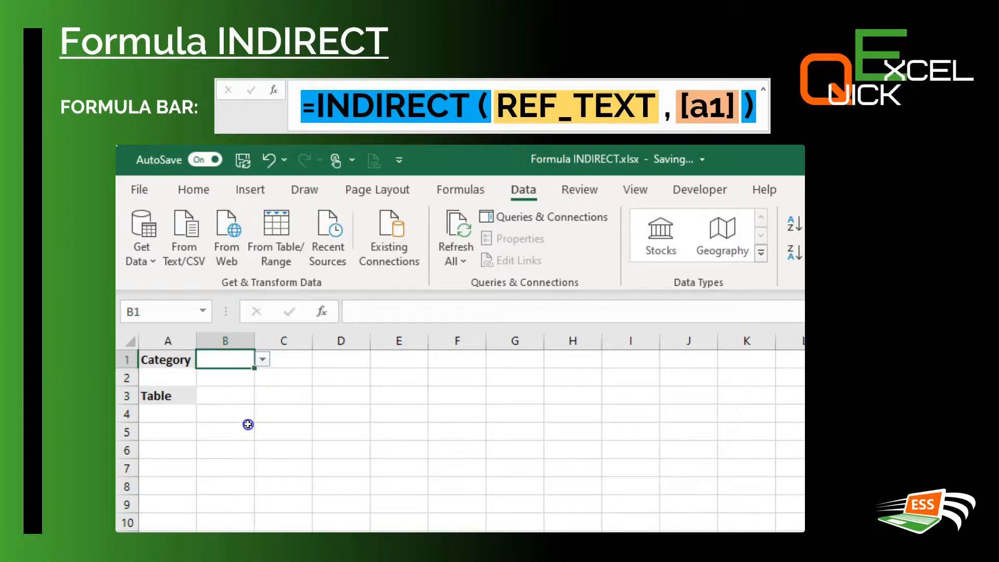
- Enter the formula =INDIRECT(B1) in Table cell B3 to reference the table named in the Category cell
{"action": "left_click", "coordinate": [234, 396]}
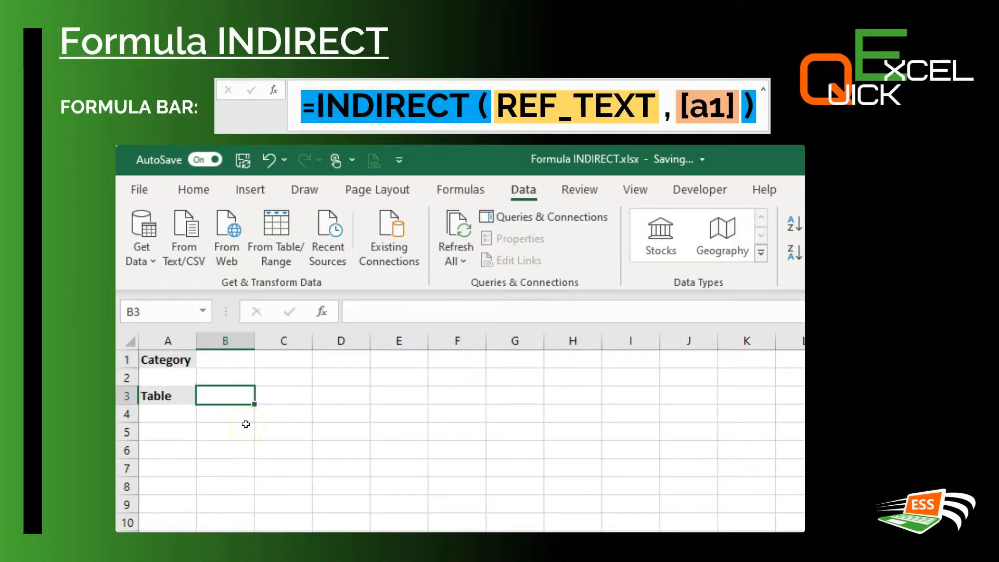
{"action": "type", "text": "=i"}
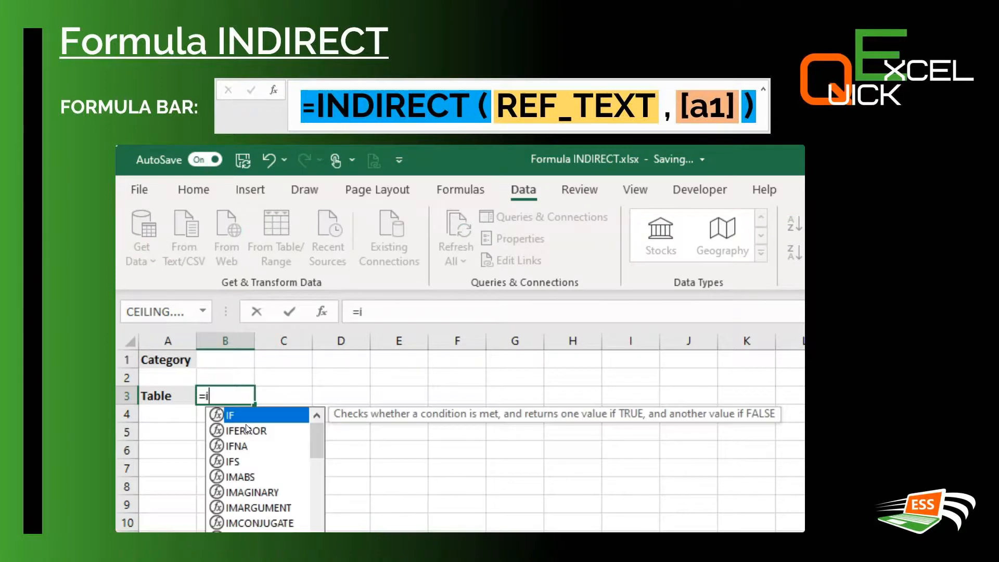
{"action": "type", "text": "ndirect"}
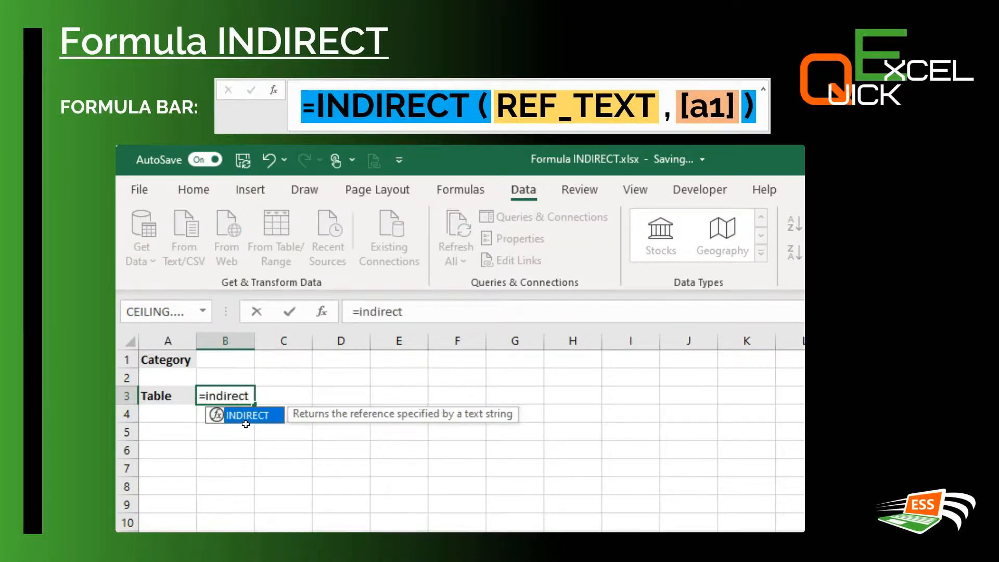
{"action": "type", "text": "("}
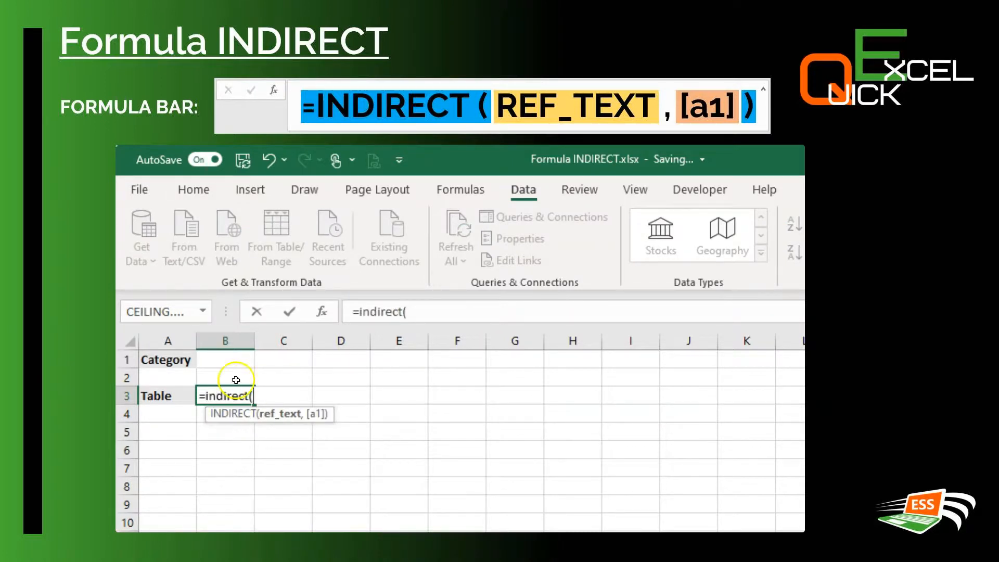
{"action": "left_click", "coordinate": [219, 360]}
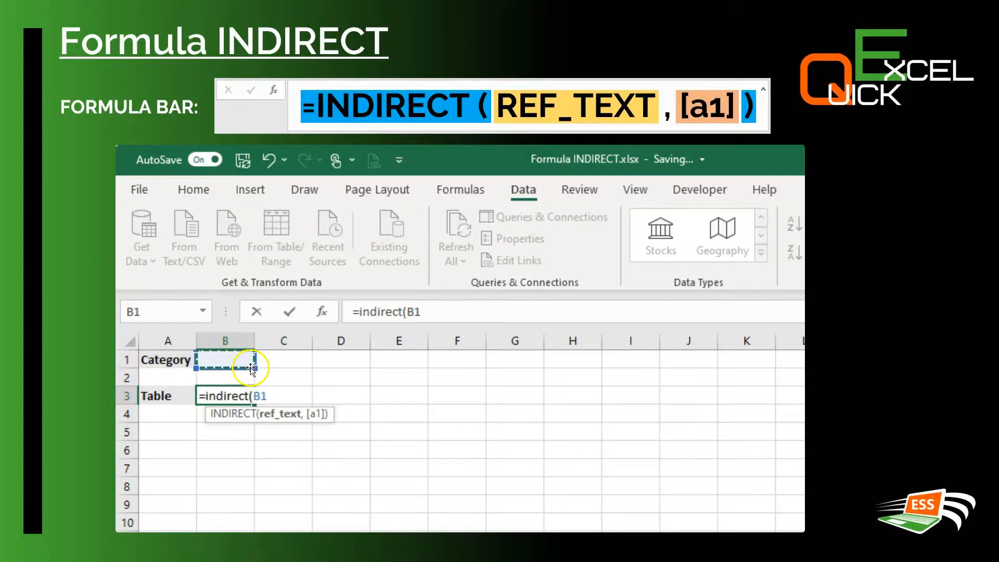
{"action": "type", "text": ")"}
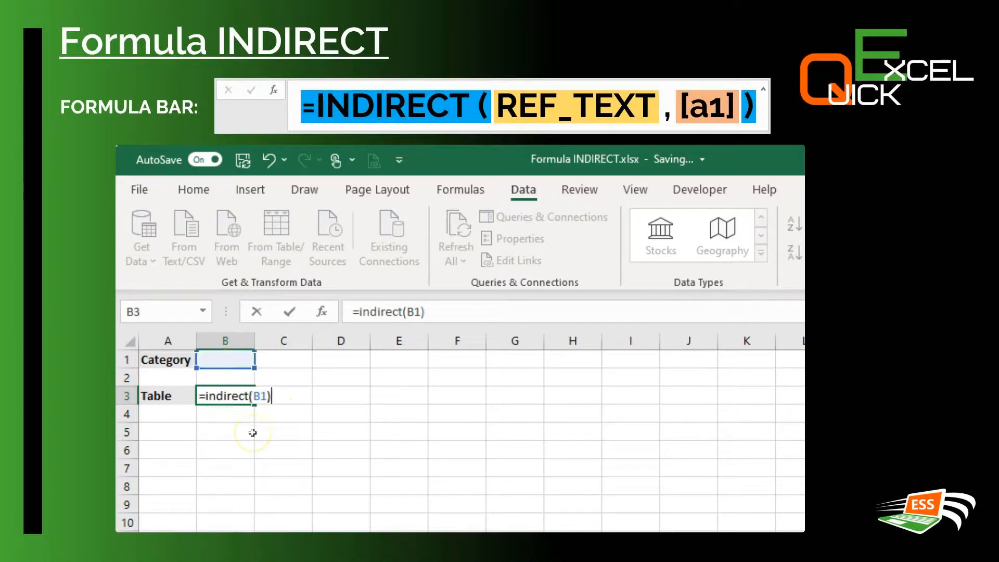
{"action": "key", "text": "Return"}
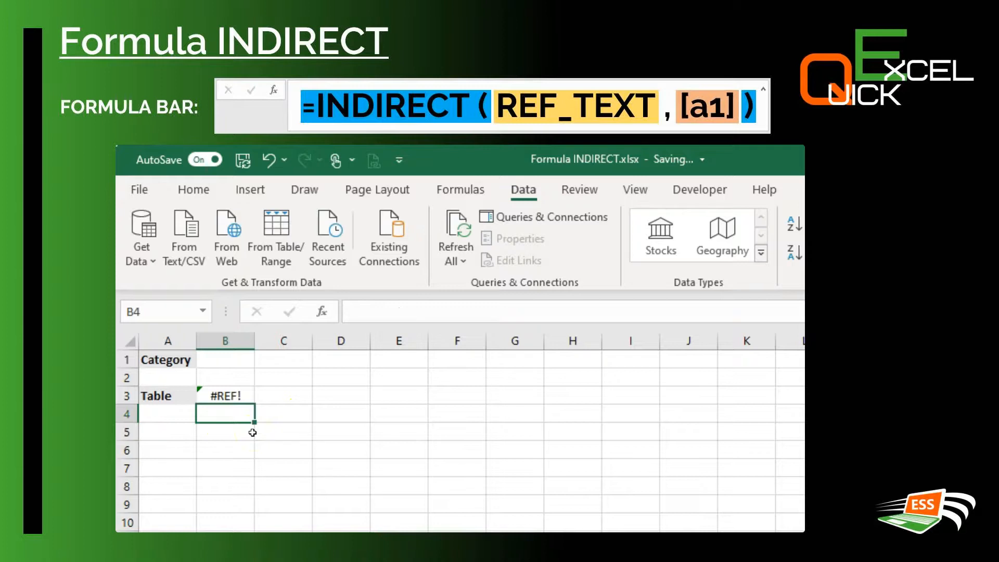
{"action": "left_click", "coordinate": [228, 396]}
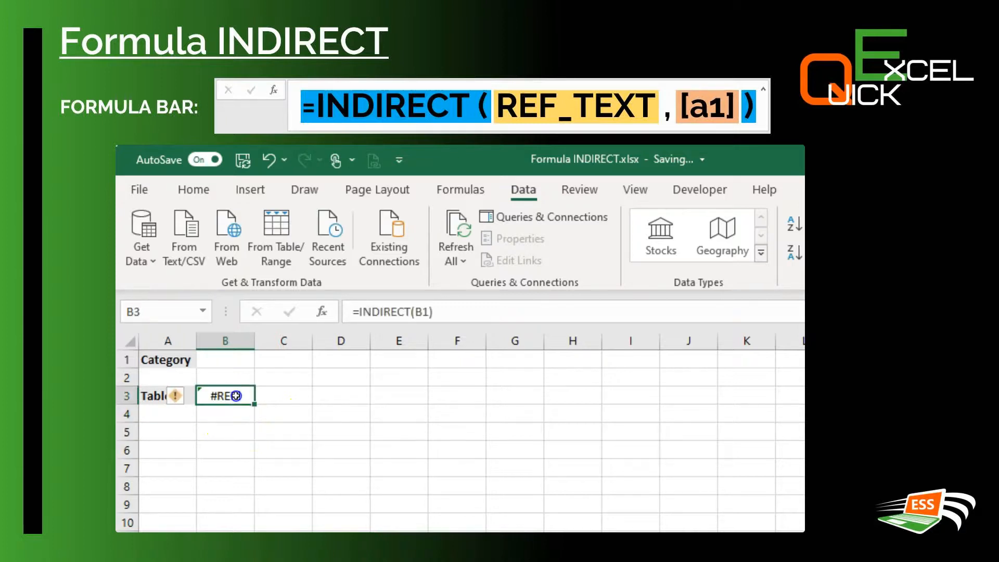
- Choose Animals from the Category drop-down in B1 and select the listed names in B3:B8
{"action": "left_click", "coordinate": [231, 359]}
{"action": "left_click", "coordinate": [264, 359]}
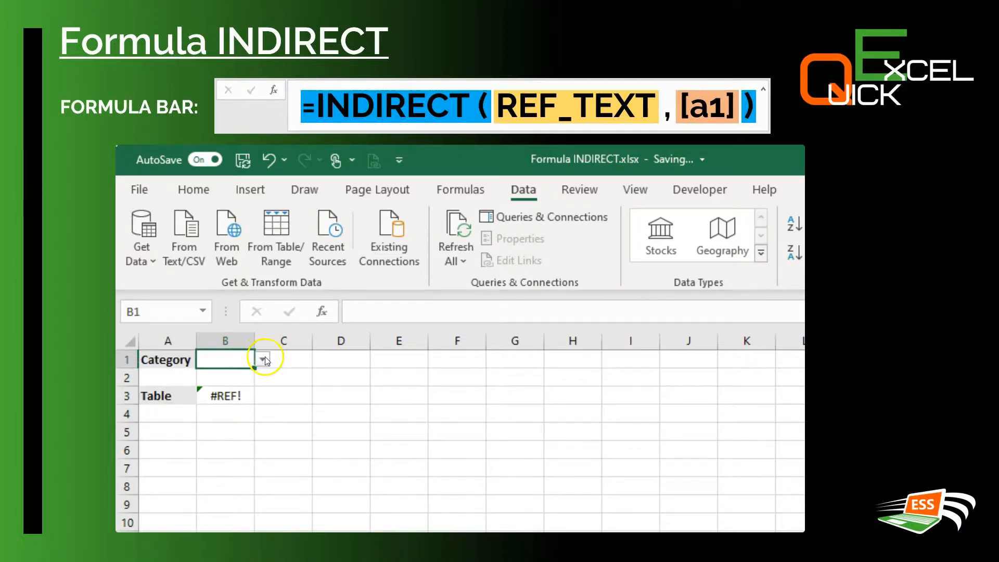
{"action": "left_click", "coordinate": [265, 357]}
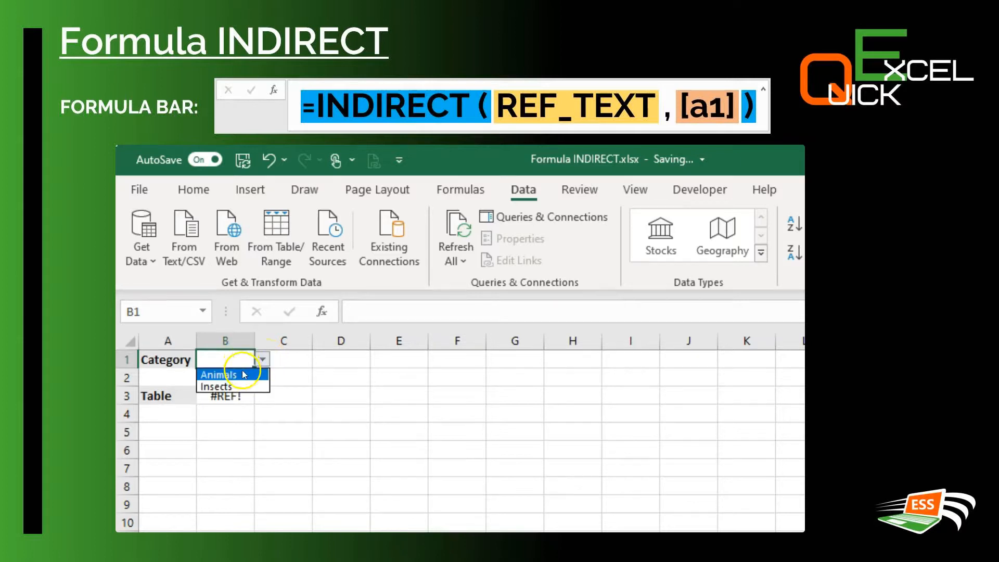
{"action": "left_click", "coordinate": [244, 376]}
{"action": "left_click_drag", "start_coordinate": [241, 395], "coordinate": [245, 484]}
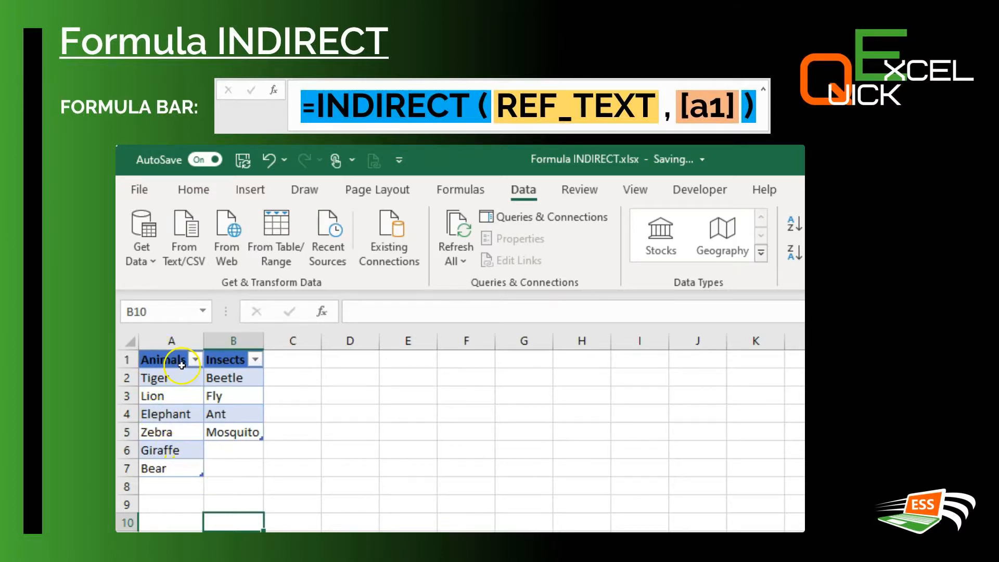
- Add Cheetah to the Animals table in cell A8 of the Tables sheet and select the names in A2:A8
{"action": "left_click", "coordinate": [170, 485]}
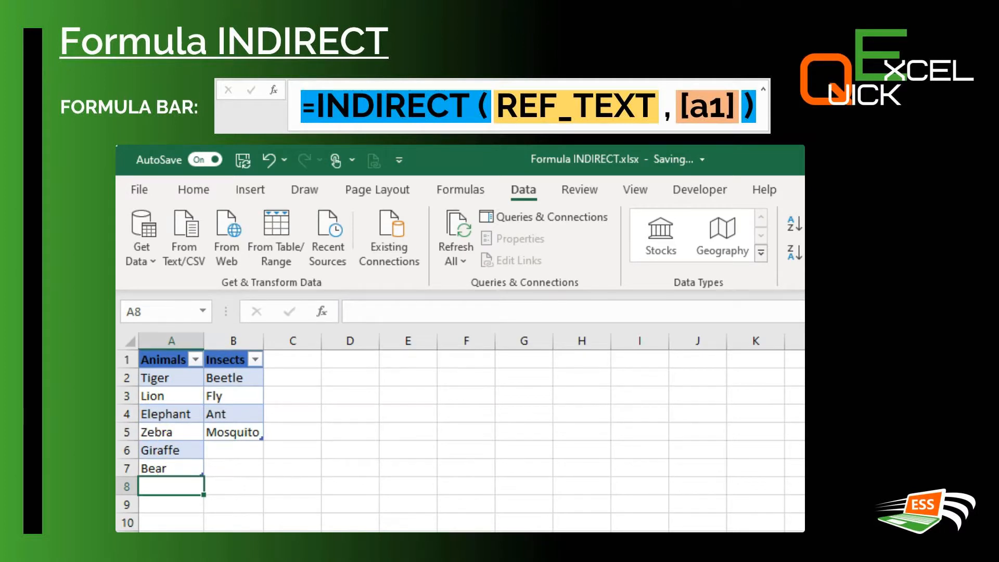
{"action": "type", "text": "C"}
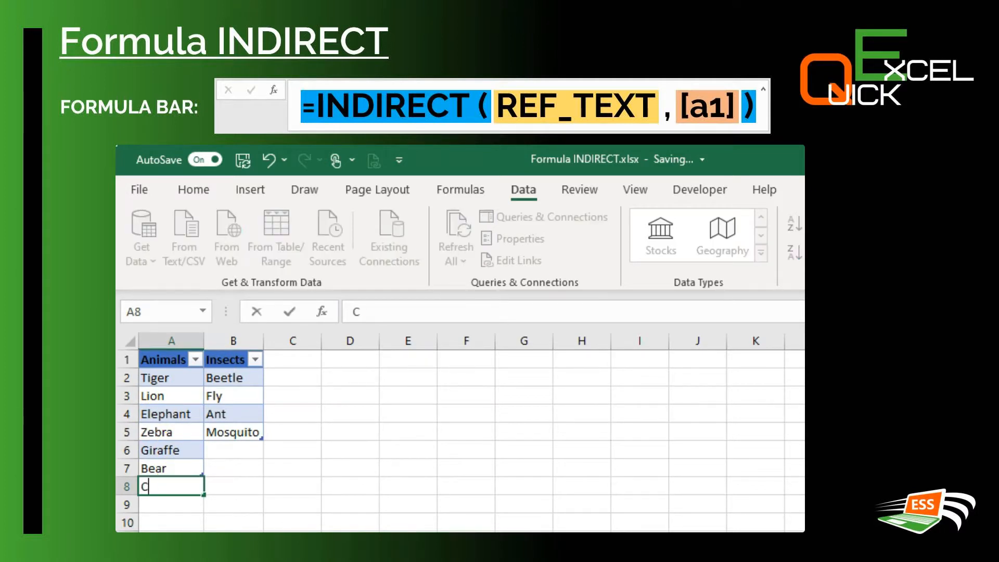
{"action": "type", "text": "heetah"}
{"action": "key", "text": "Return"}
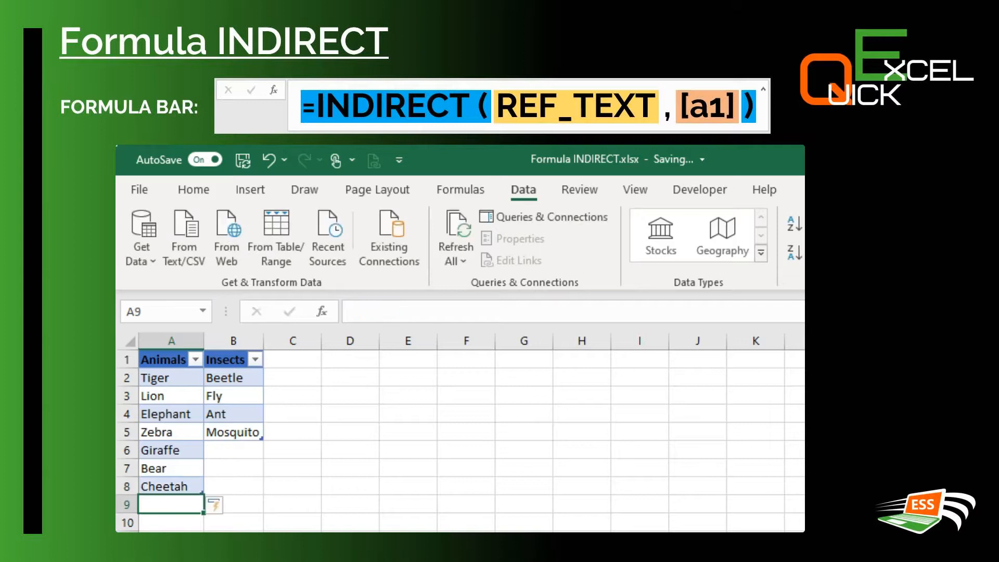
{"action": "left_click_drag", "start_coordinate": [166, 378], "coordinate": [179, 486]}
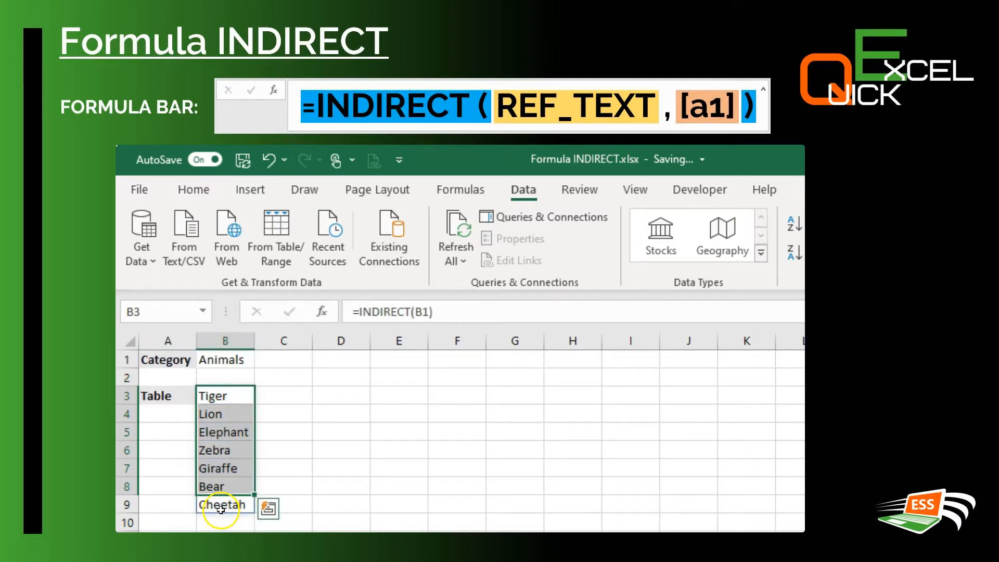
- Switch the Category drop-down in B1 of the INDIRECT2 sheet to Insects
{"action": "left_click", "coordinate": [224, 359]}
{"action": "left_click", "coordinate": [263, 359]}
{"action": "left_click", "coordinate": [235, 387]}
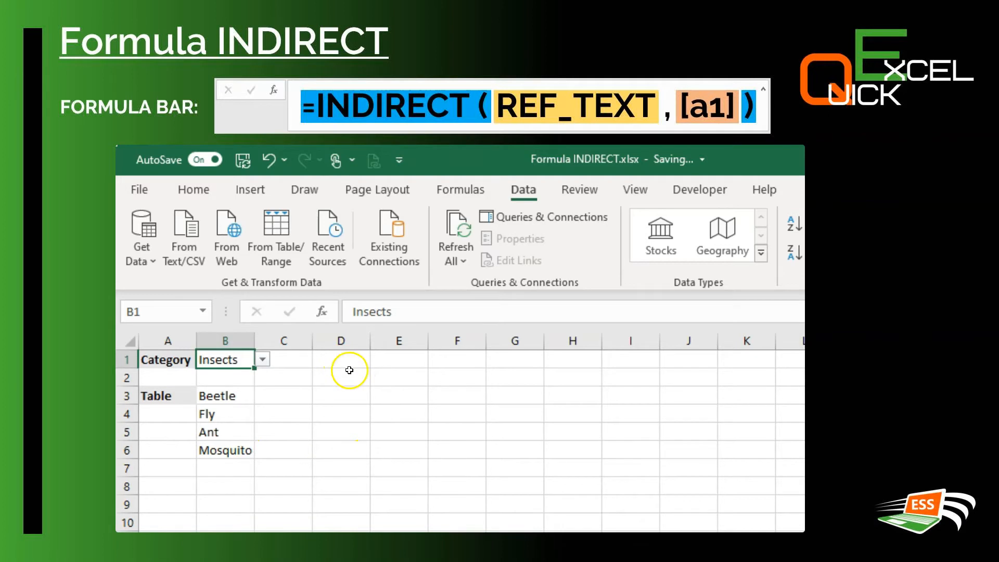
- Insert a blank column at column D and open the options for row 11
{"action": "right_click", "coordinate": [357, 345]}
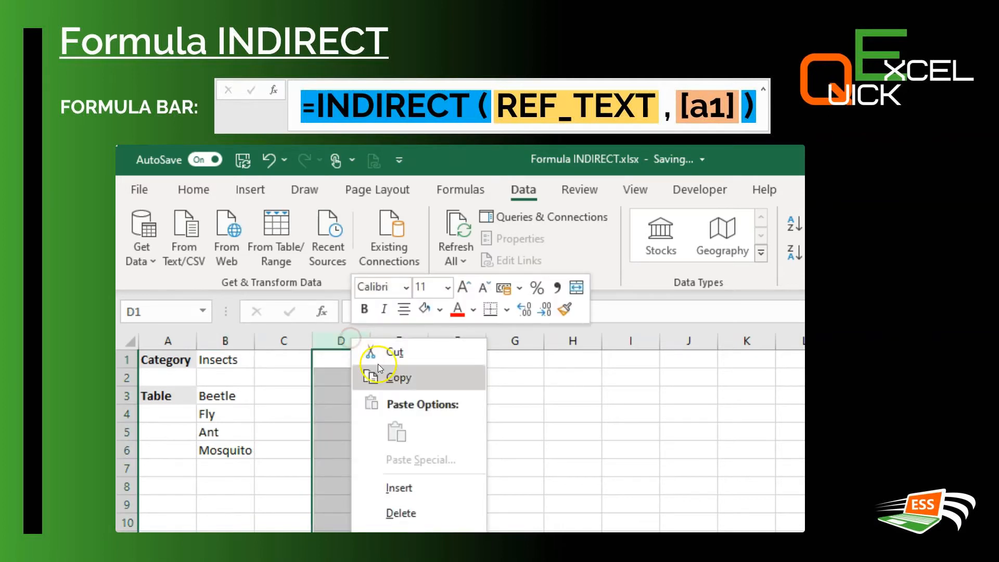
{"action": "left_click", "coordinate": [410, 491]}
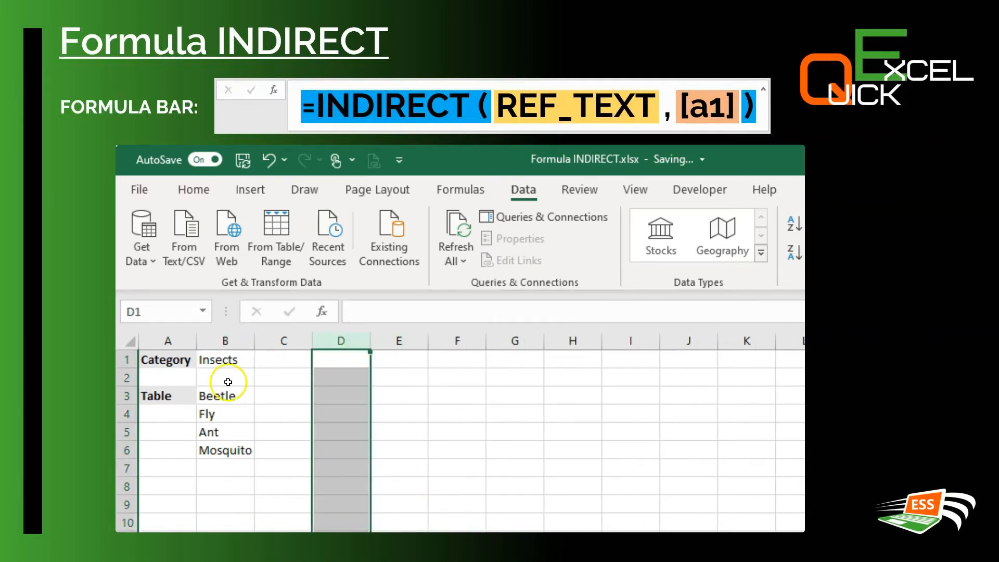
{"action": "right_click", "coordinate": [127, 541]}
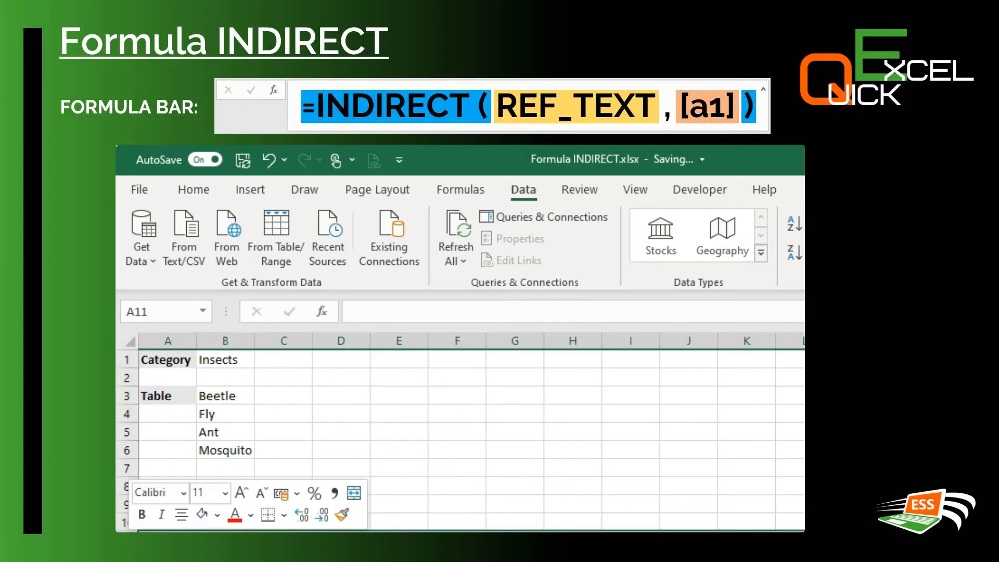